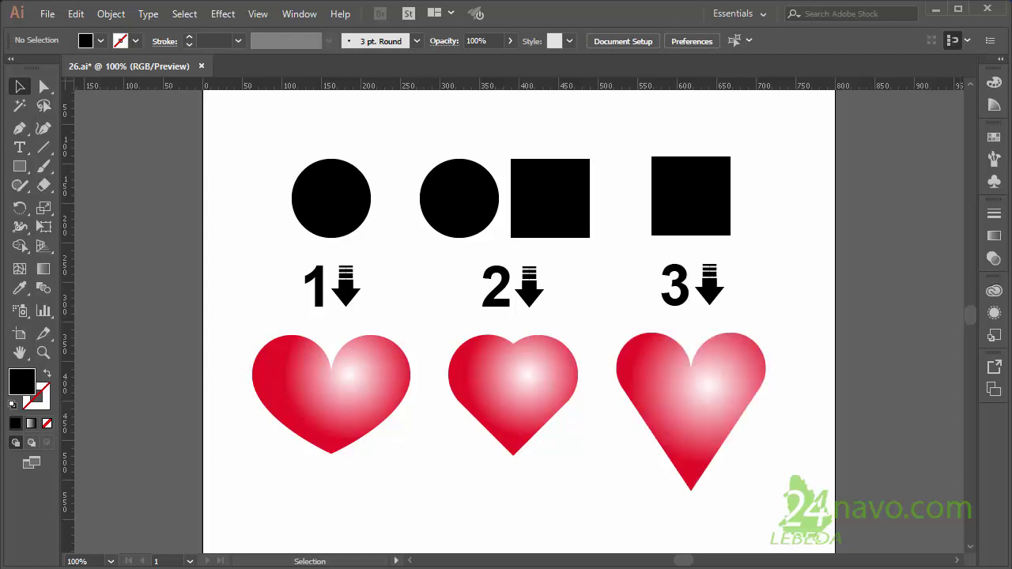
# - Create a new 800 x 600 px document from the Web presets
pyautogui.click(47, 13)
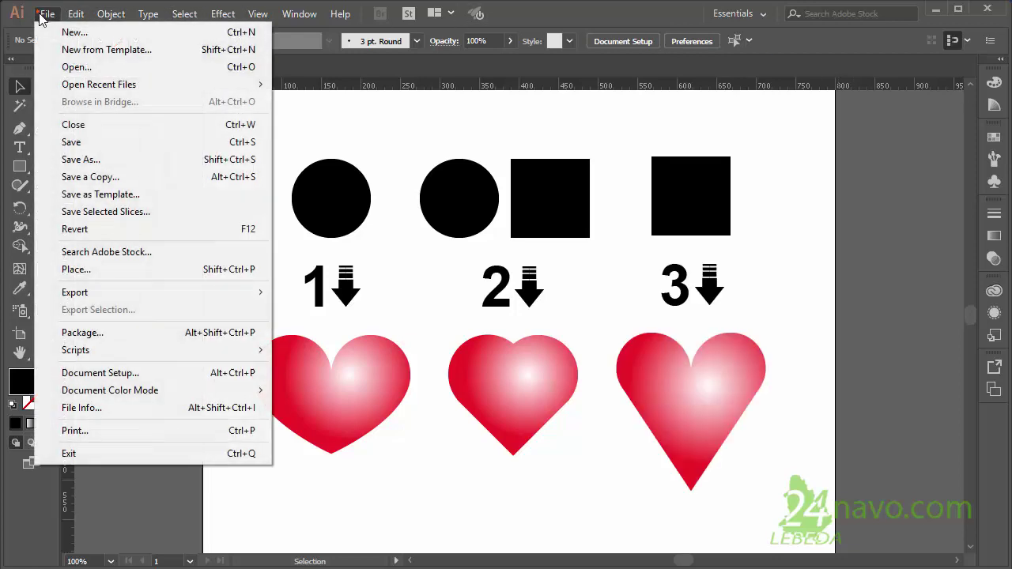
pyautogui.click(87, 34)
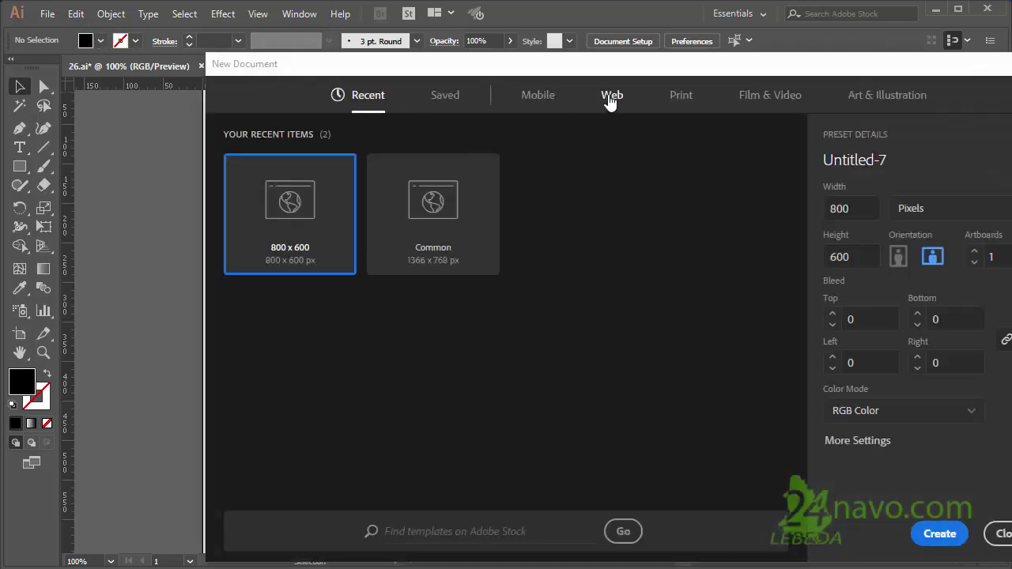
pyautogui.click(610, 98)
pyautogui.click(605, 483)
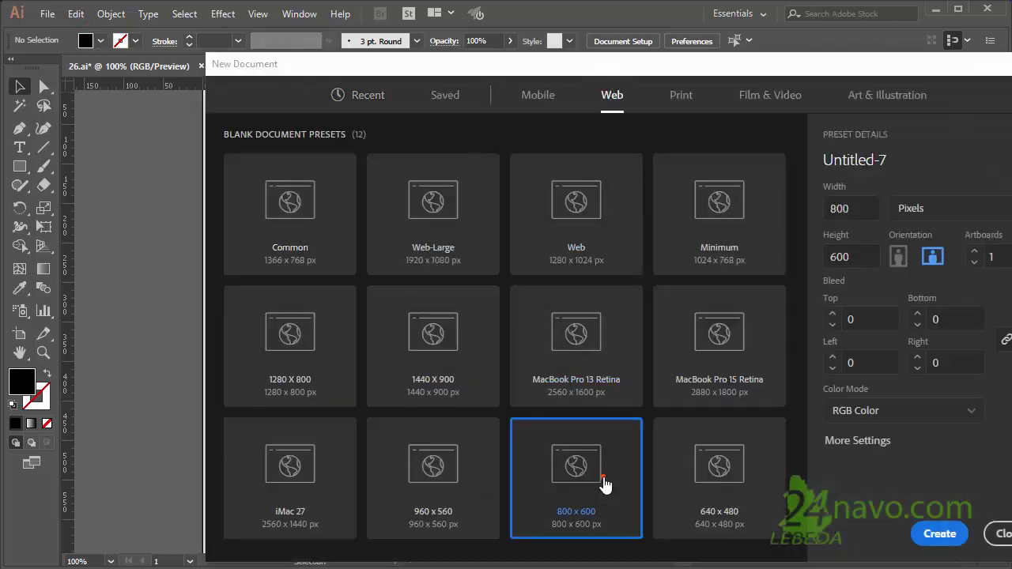
pyautogui.click(860, 441)
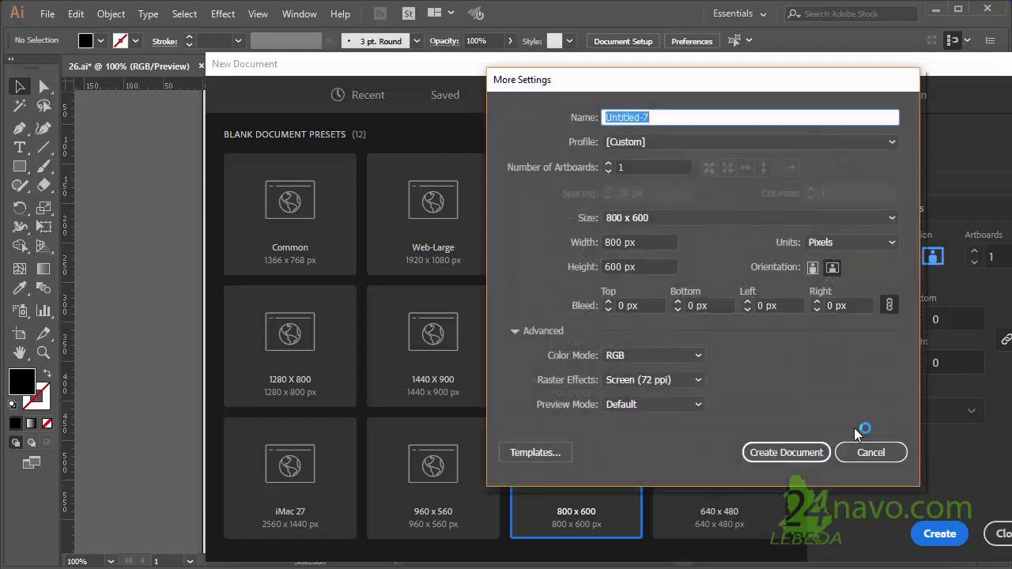
pyautogui.moveTo(739, 79); pyautogui.dragTo(660, 83)
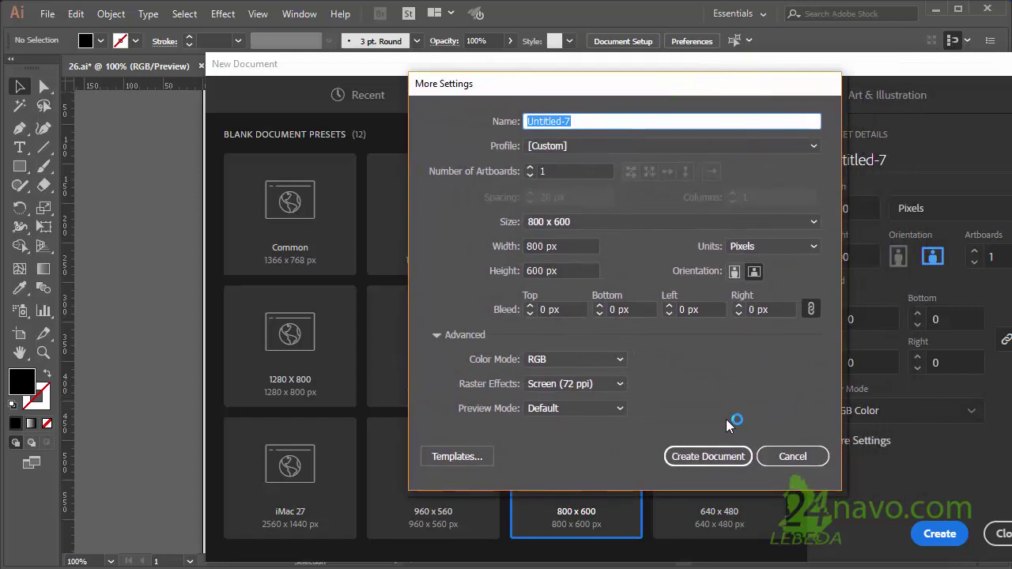
pyautogui.click(720, 455)
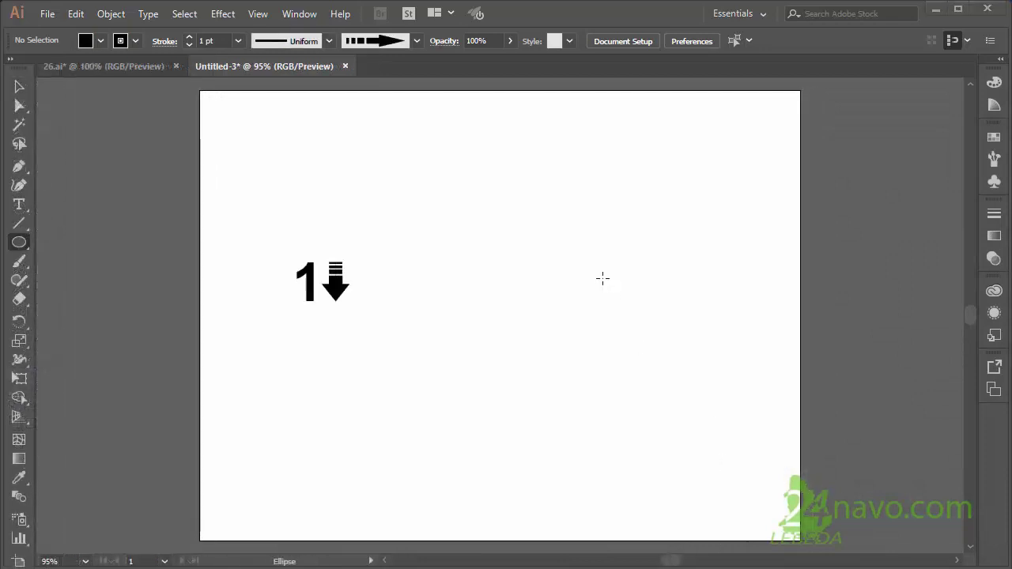
# - Draw a 100 x 100 px black circle and move it just above the 1 label
pyautogui.press('l')
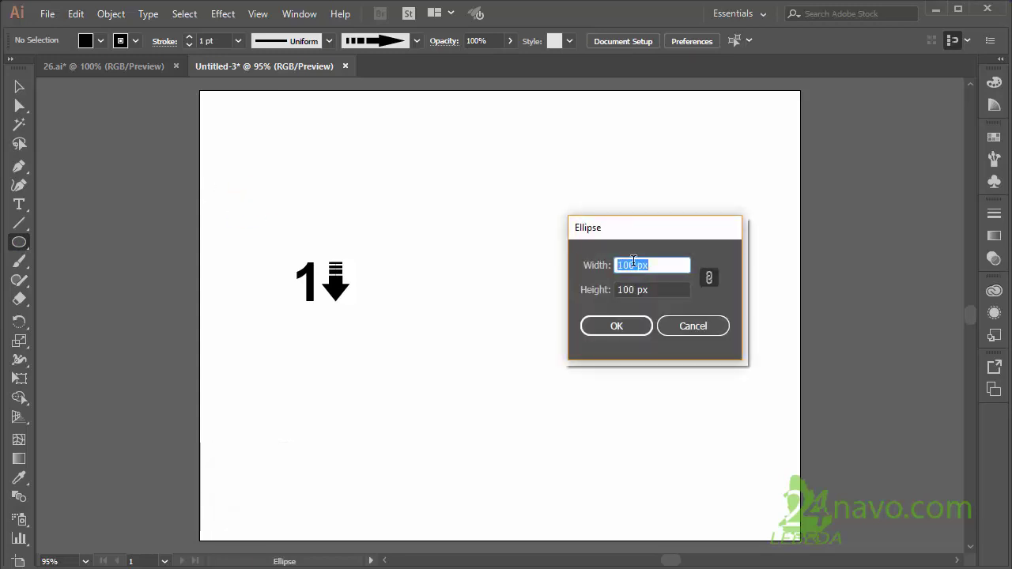
pyautogui.press('Tab')
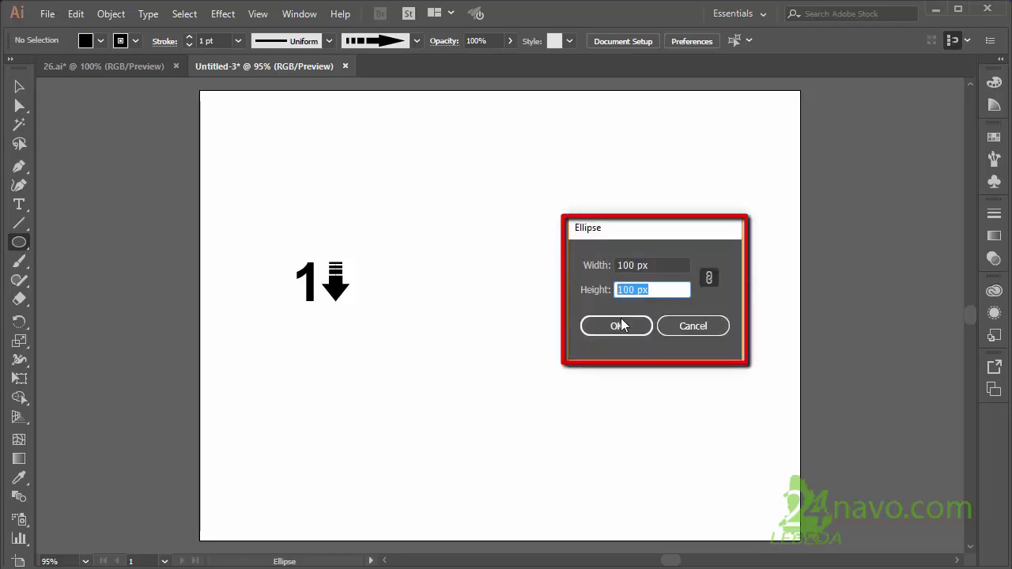
pyautogui.click(616, 326)
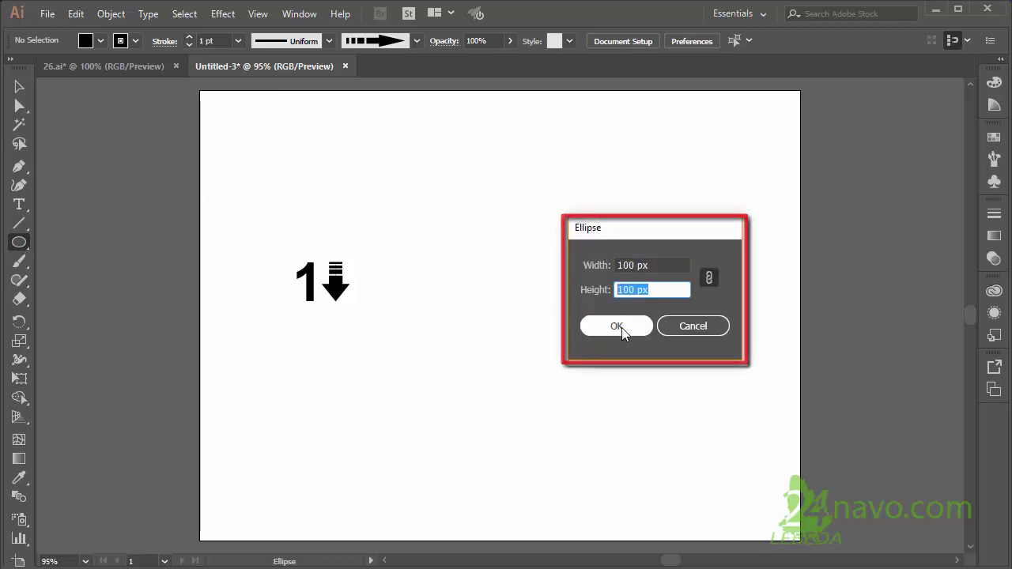
pyautogui.click(18, 86)
pyautogui.moveTo(284, 228); pyautogui.dragTo(330, 180)
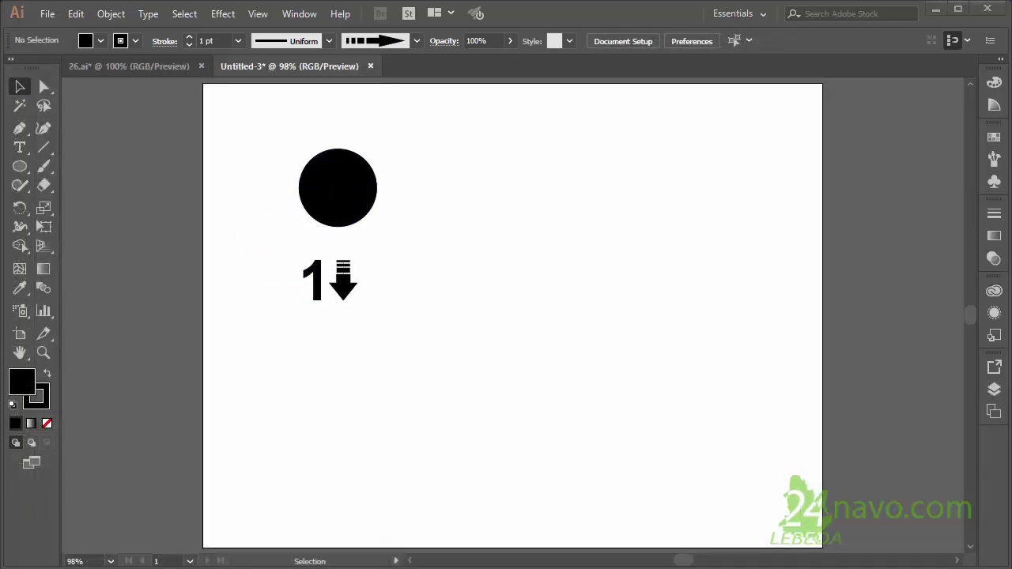
# - Draw a 200 x 200 px circle below the 1 label and fill it red
pyautogui.press('l')
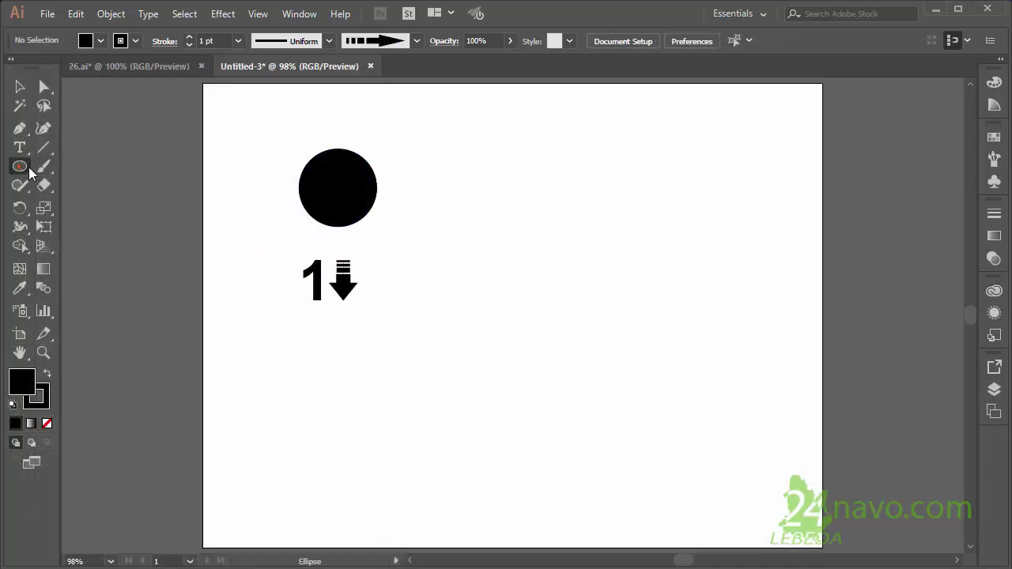
pyautogui.click(472, 367)
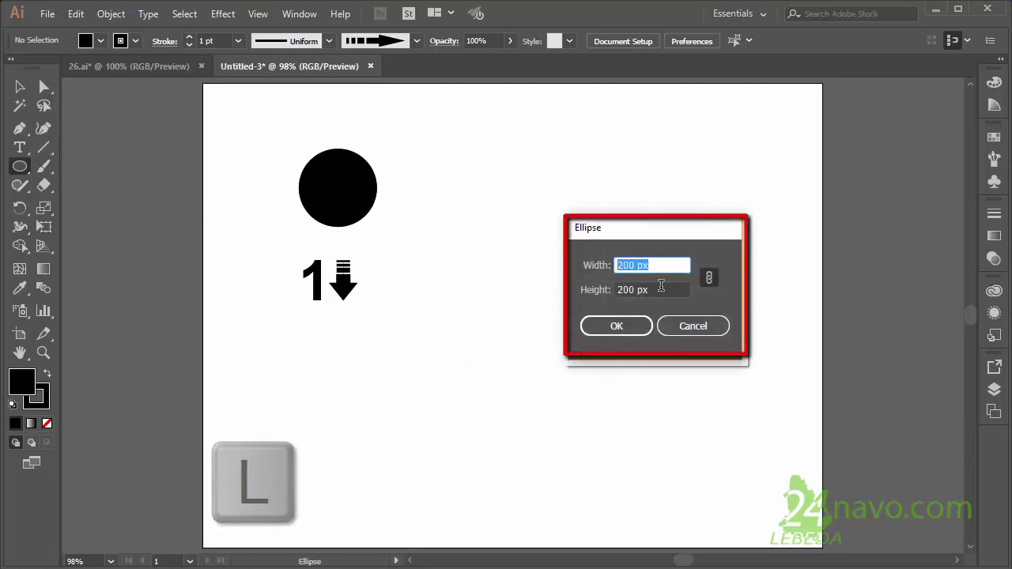
pyautogui.click(607, 289)
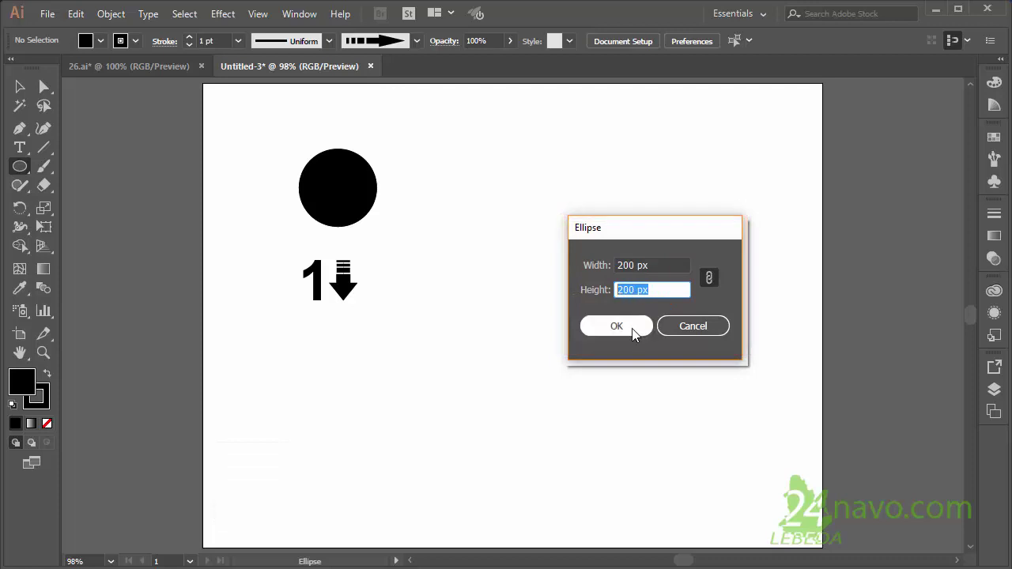
pyautogui.click(626, 328)
pyautogui.click(19, 87)
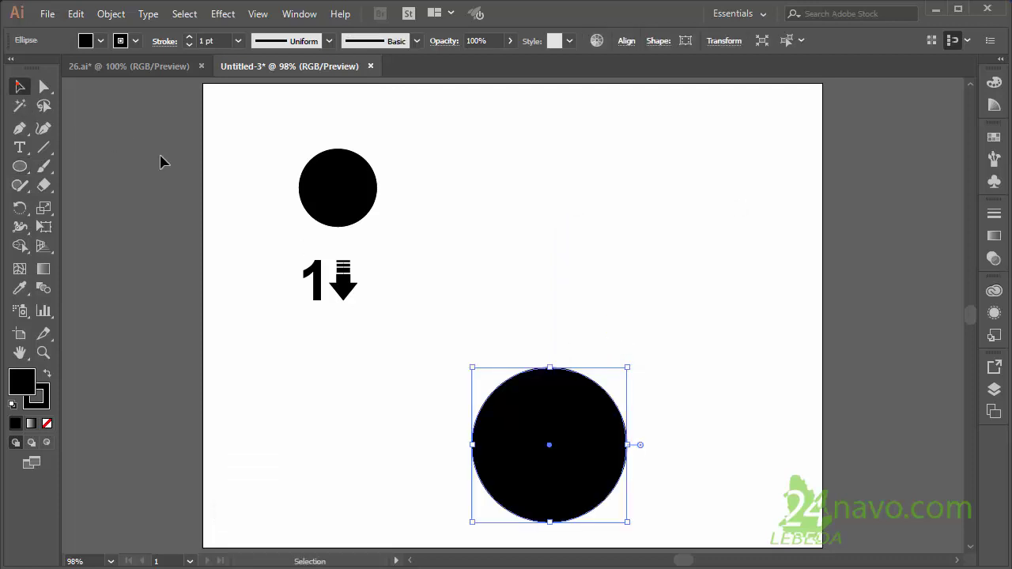
pyautogui.moveTo(537, 403); pyautogui.dragTo(340, 380)
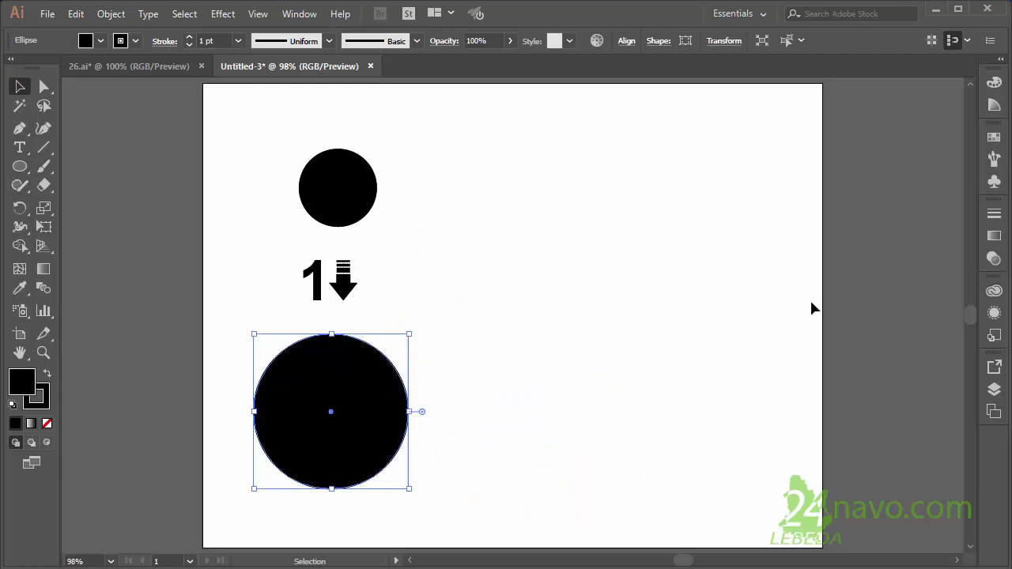
pyautogui.click(993, 136)
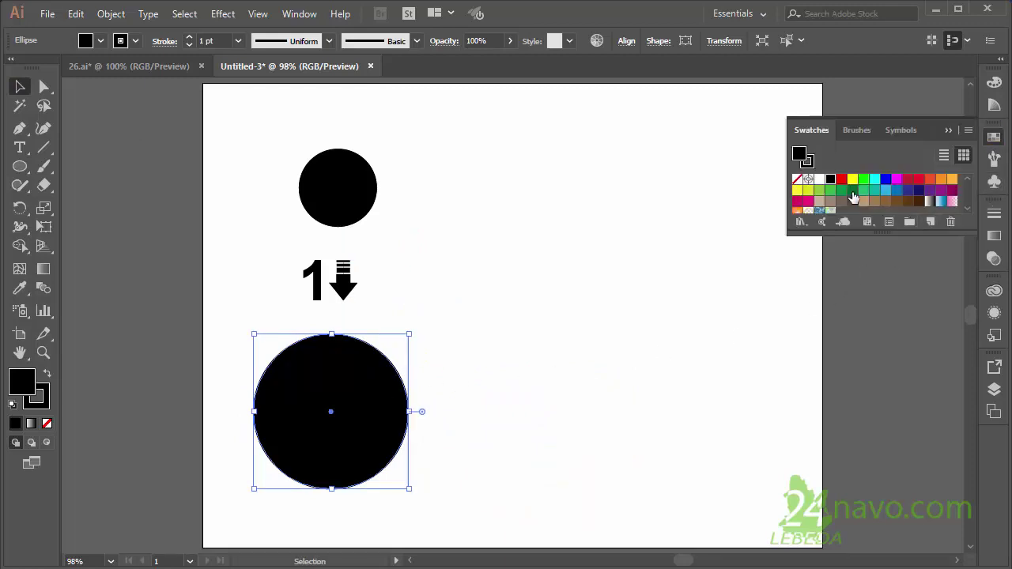
pyautogui.click(842, 180)
# - Copy the small circle twice inside the red circle, color them yellow and green, and select all three
pyautogui.click(371, 194)
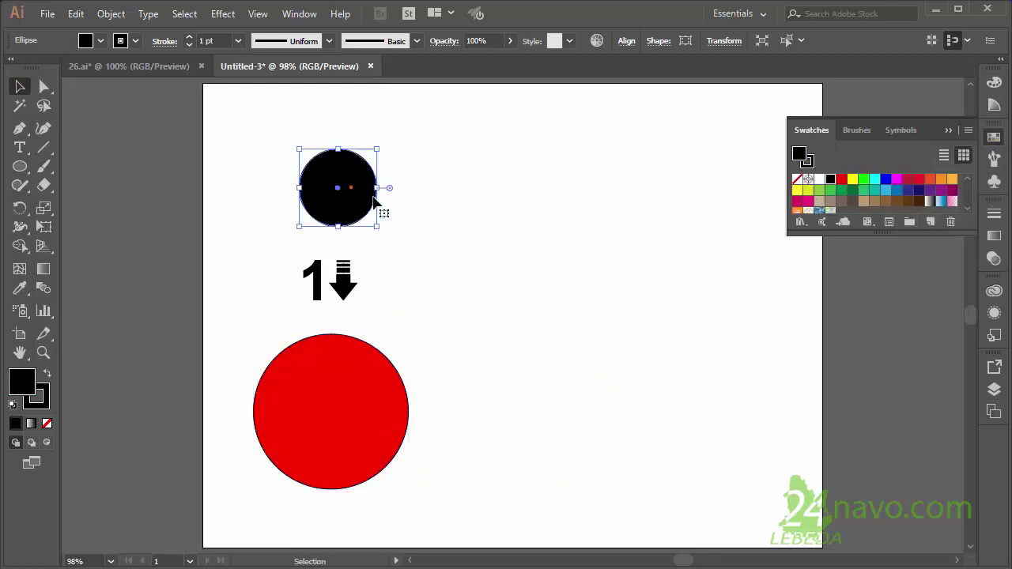
pyautogui.moveTo(352, 209); pyautogui.dragTo(478, 413)
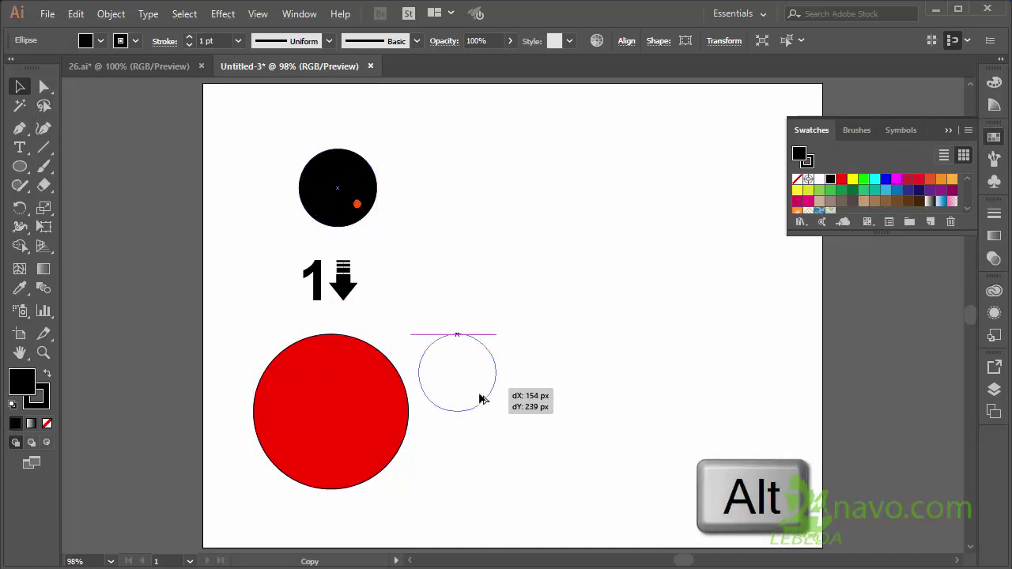
pyautogui.click(854, 181)
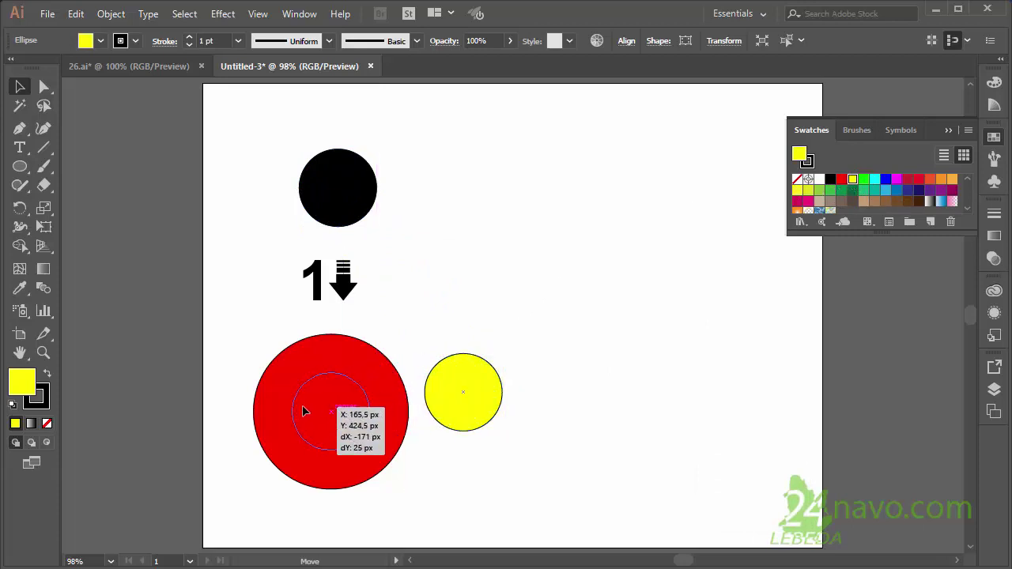
pyautogui.moveTo(441, 393)
pyautogui.mouseDown()
pyautogui.moveTo(268, 419)
pyautogui.moveTo(395, 417)
pyautogui.mouseUp()
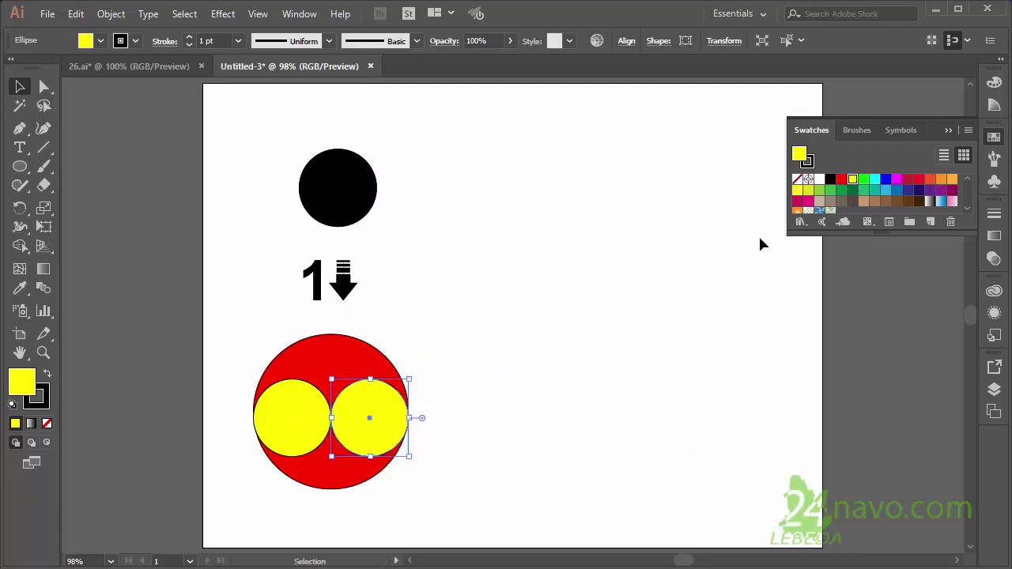
pyautogui.click(863, 180)
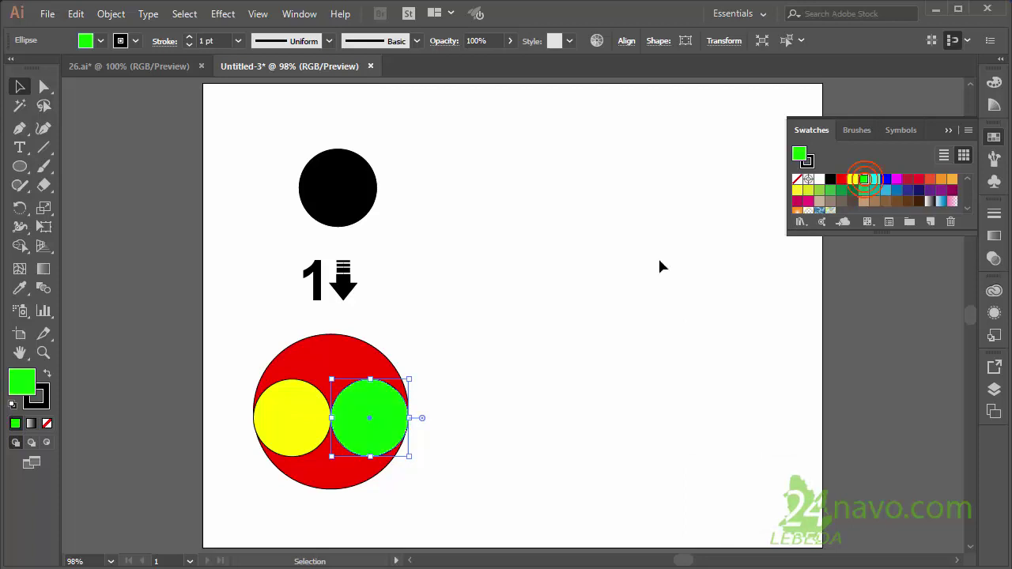
pyautogui.click(425, 341)
pyautogui.moveTo(444, 338)
pyautogui.mouseDown()
pyautogui.moveTo(225, 451)
pyautogui.moveTo(207, 471)
pyautogui.mouseUp()
# - Delete the red region above the small circles with Shape Builder, then select all heart pieces
pyautogui.moveTo(19, 246); pyautogui.dragTo(71, 250)
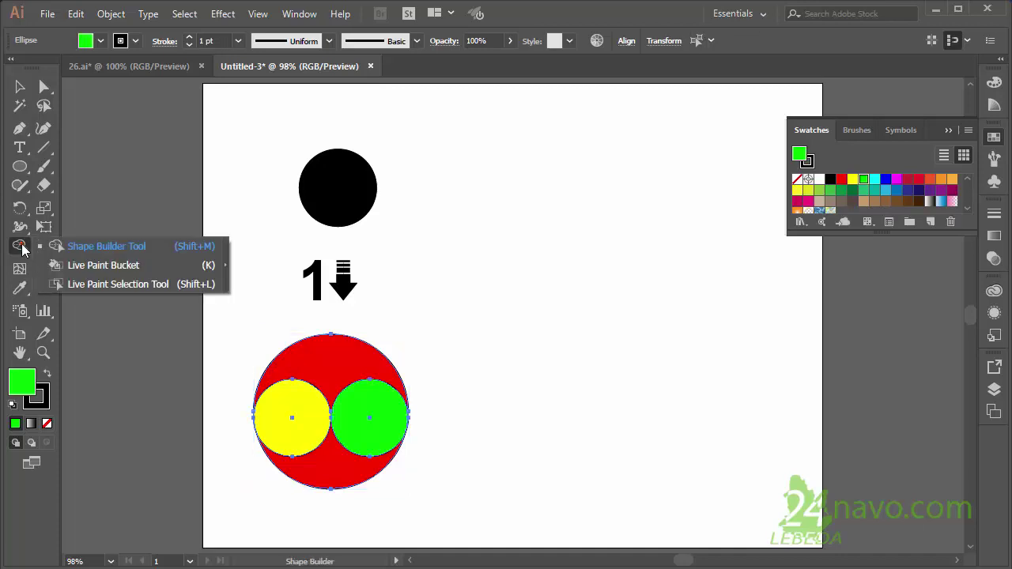
pyautogui.click(71, 250)
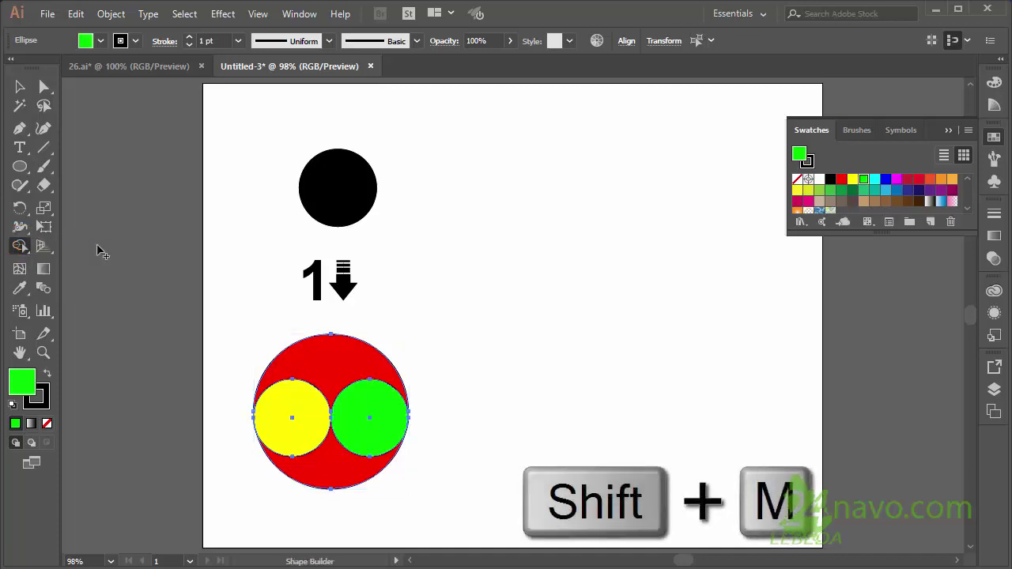
pyautogui.scroll(3, 285, 323)
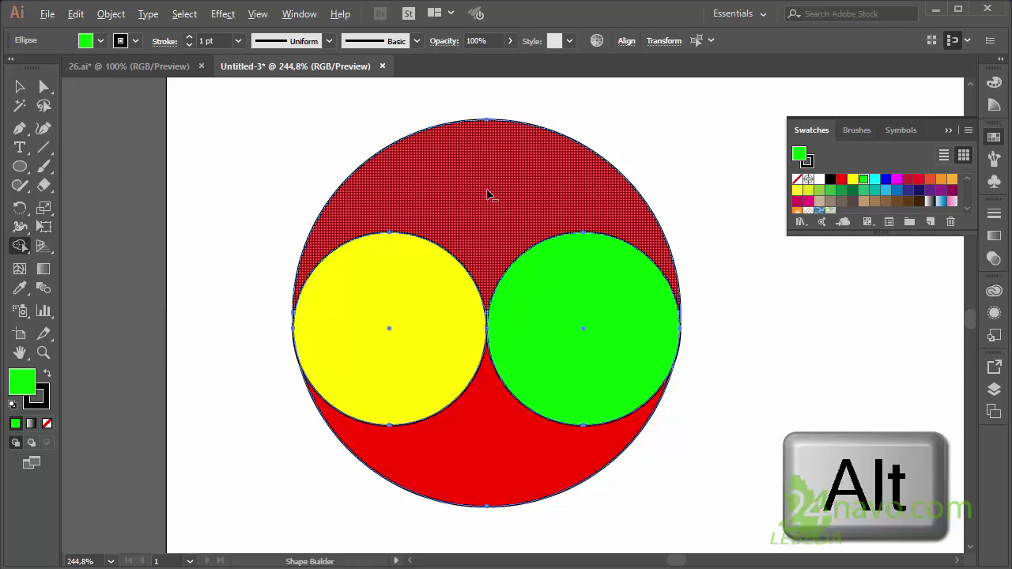
pyautogui.keyDown('alt'); pyautogui.click(487, 193); pyautogui.keyUp('alt')
pyautogui.click(17, 86)
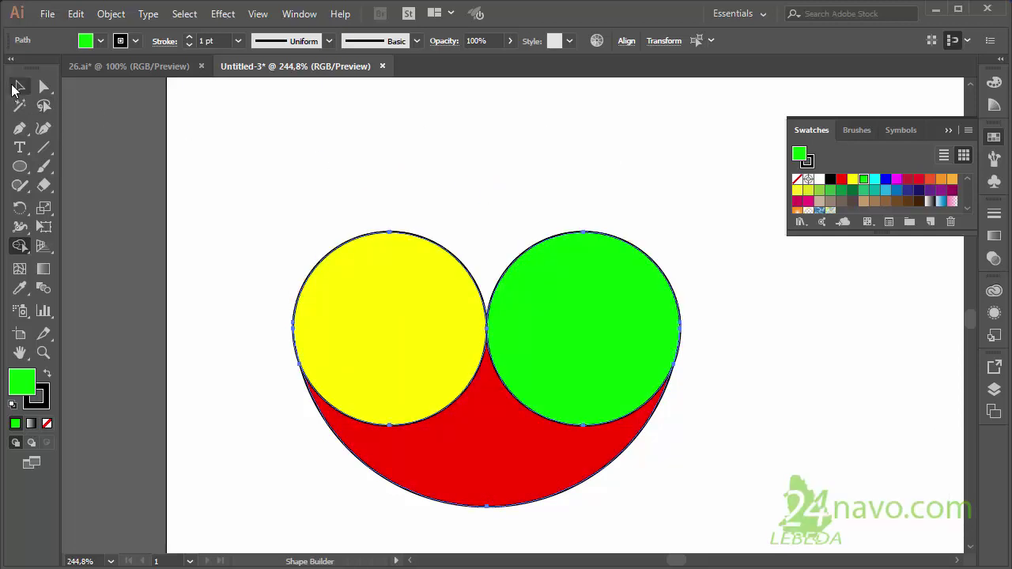
pyautogui.moveTo(254, 125); pyautogui.dragTo(691, 448)
# - Unite the three circles into one heart shape with Pathfinder
pyautogui.click(299, 14)
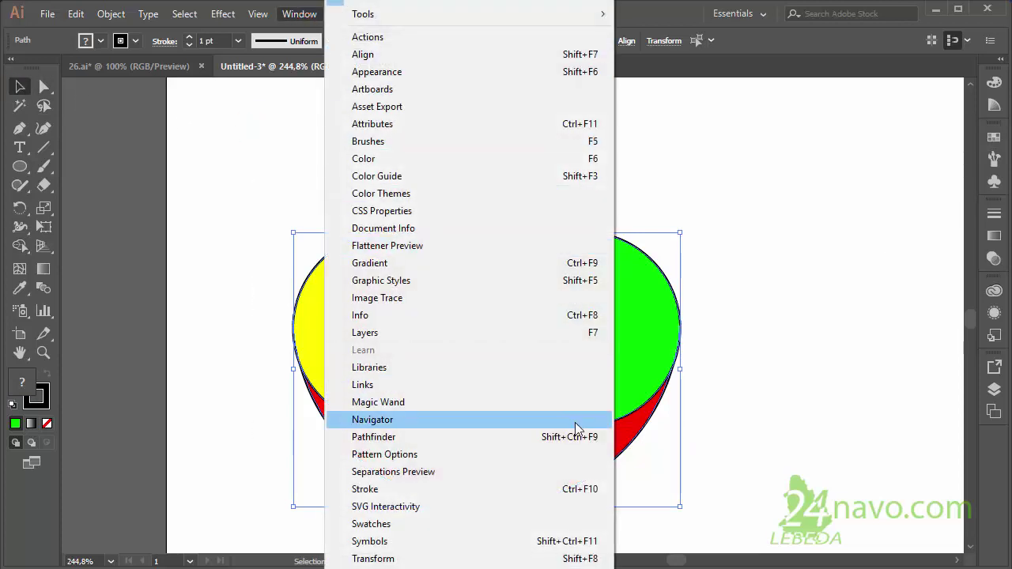
pyautogui.click(503, 437)
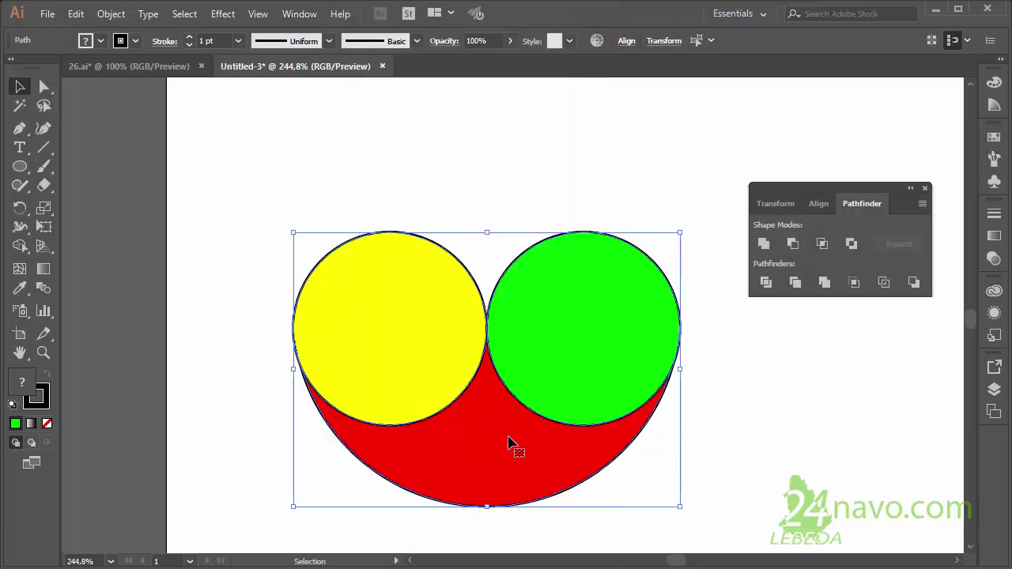
pyautogui.click(764, 244)
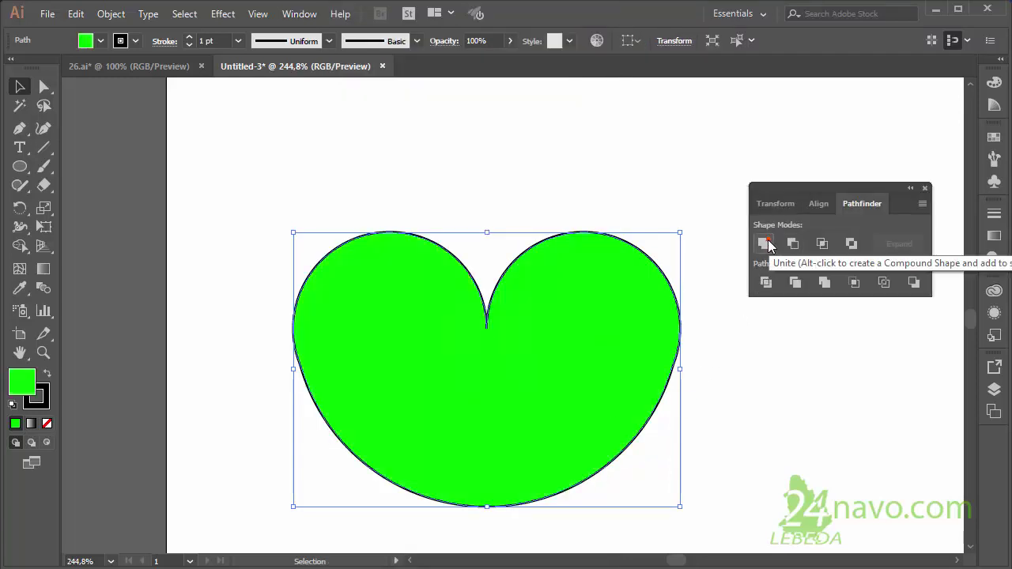
# - Convert the heart's bottom anchor into a sharp corner point
pyautogui.click(20, 131)
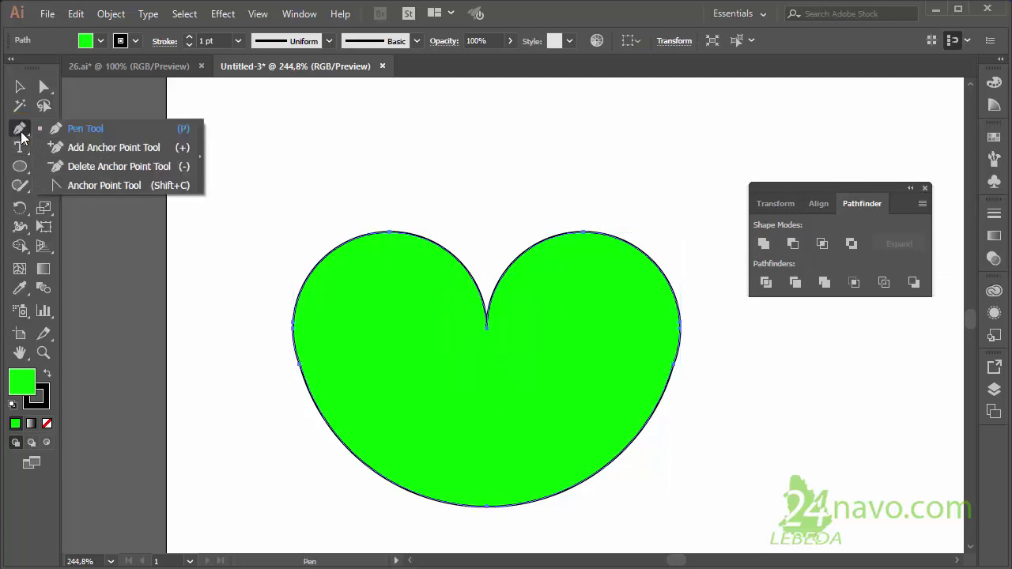
pyautogui.click(71, 185)
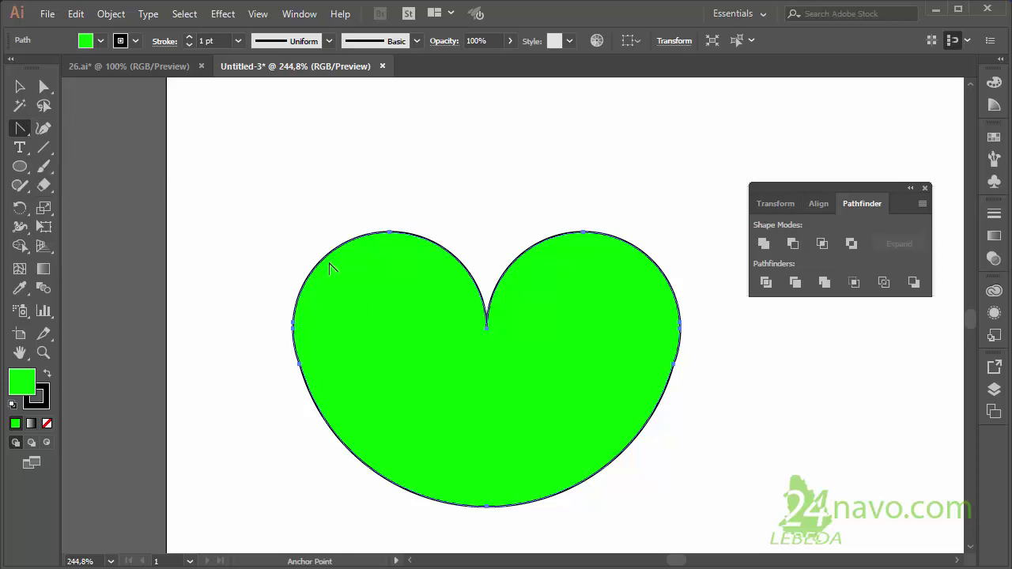
pyautogui.click(486, 506)
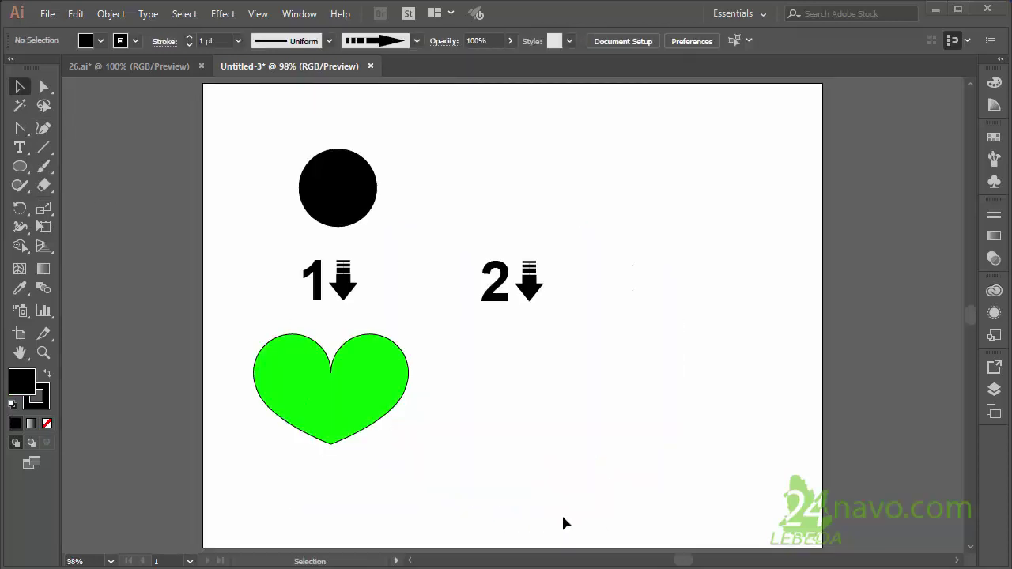
pyautogui.click(358, 207)
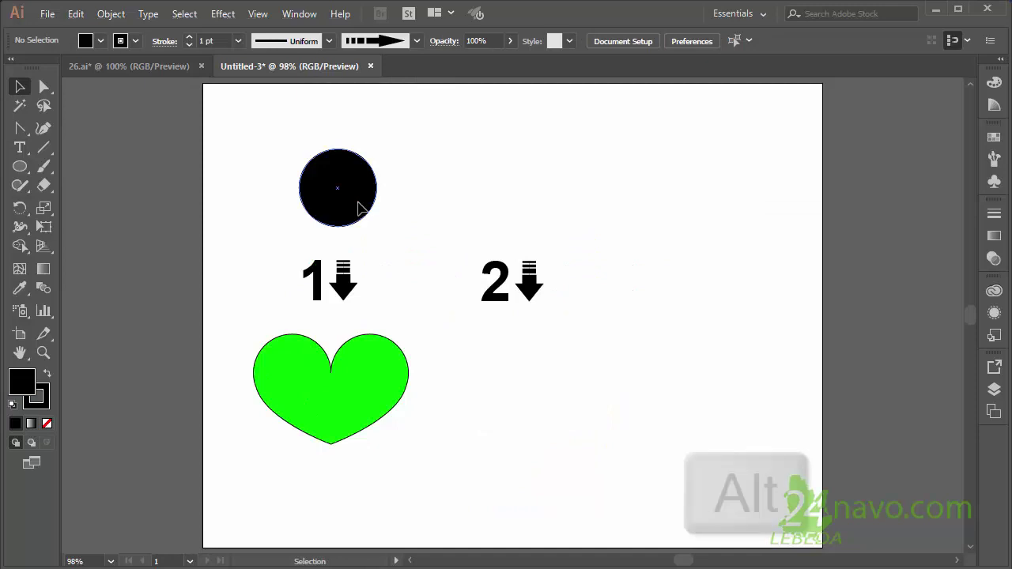
# - Copy the black circle to sit above label 2
pyautogui.moveTo(351, 210); pyautogui.dragTo(521, 211)
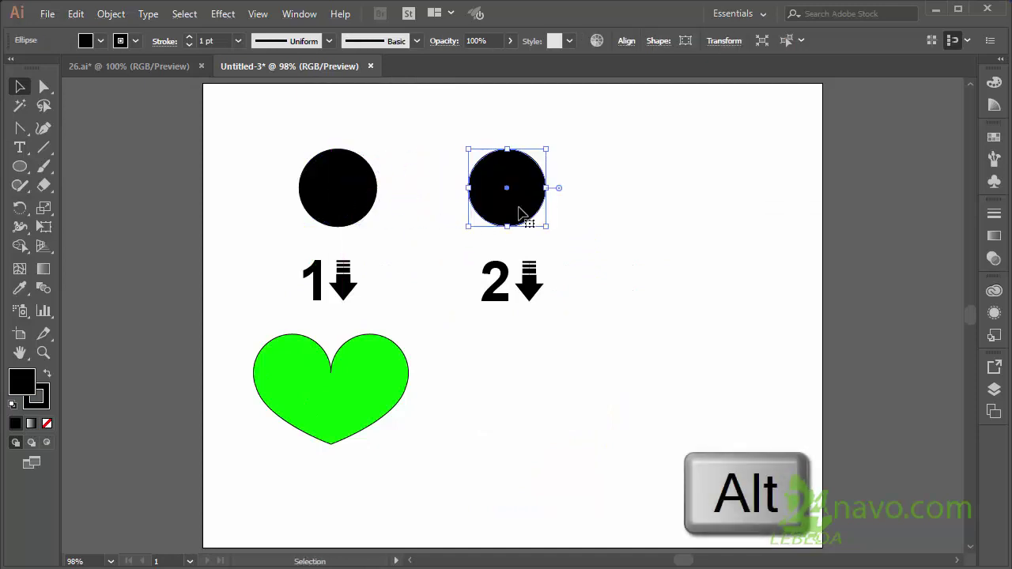
pyautogui.click(993, 138)
pyautogui.click(583, 234)
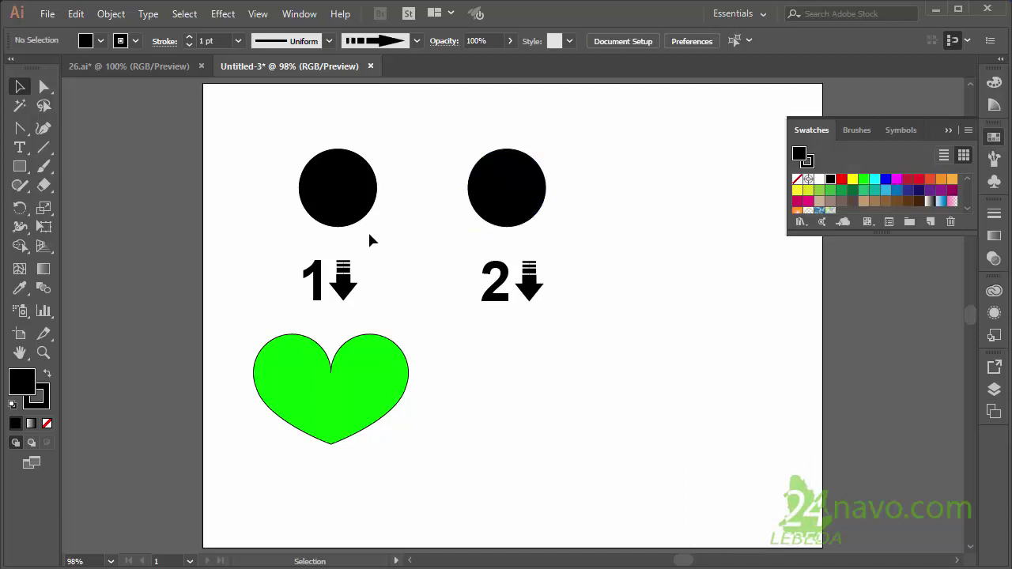
# - Draw a yellow square centred on the circle and move it to cover the circle's lower half
pyautogui.press('m')
pyautogui.click(19, 166)
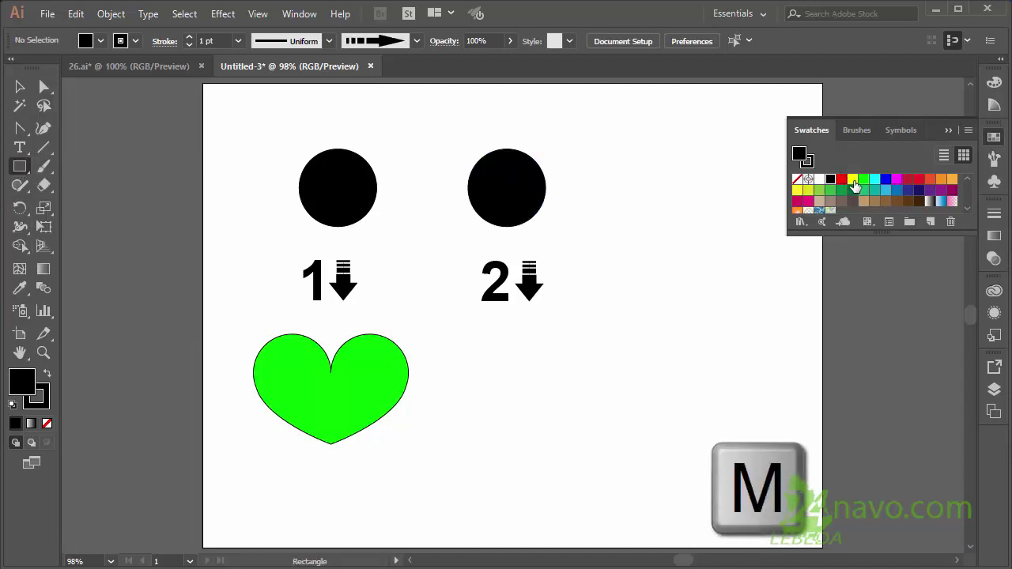
pyautogui.click(852, 180)
pyautogui.scroll(5, 521, 151)
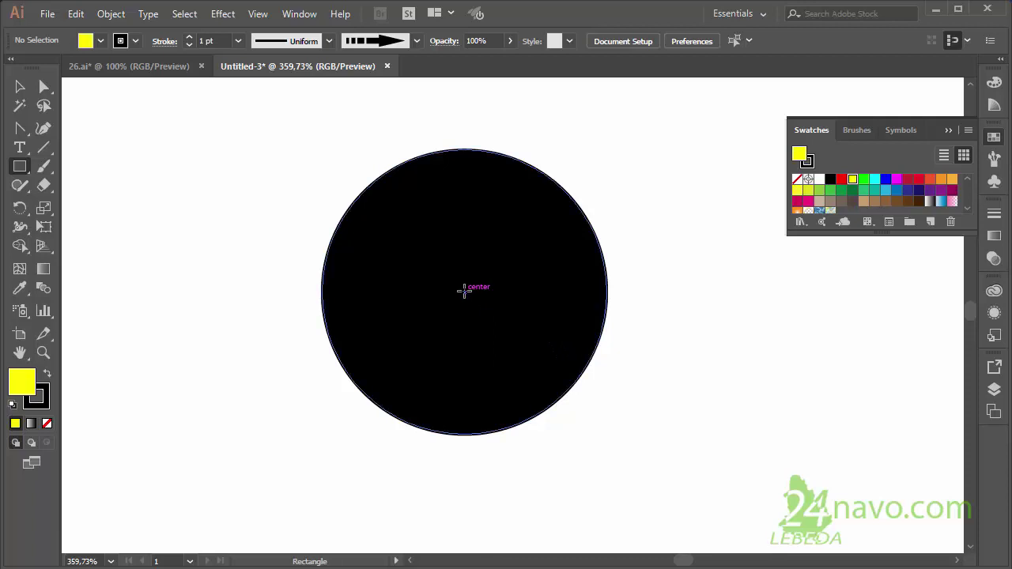
pyautogui.moveTo(464, 291); pyautogui.dragTo(572, 434)
pyautogui.press('v')
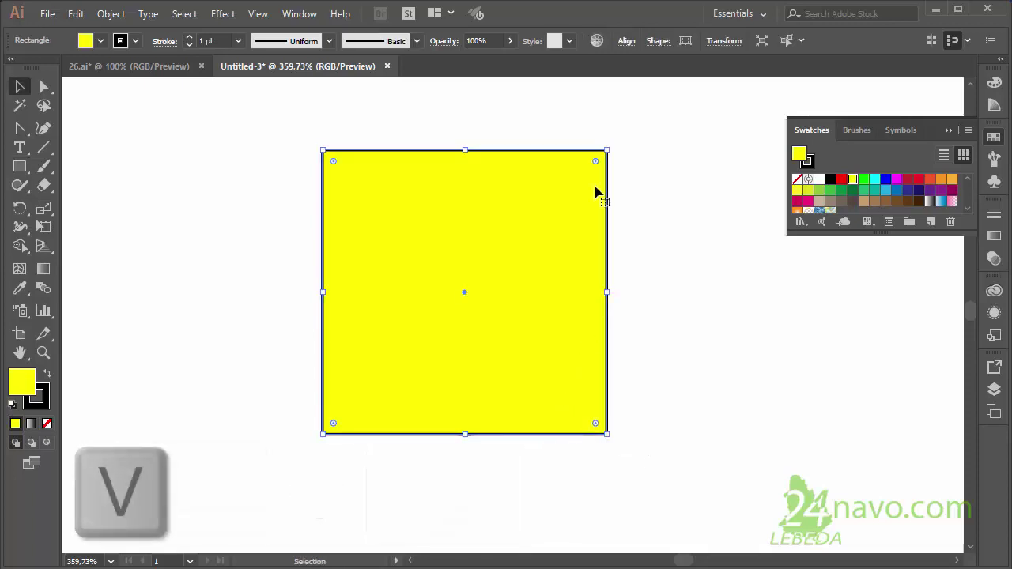
pyautogui.moveTo(585, 178)
pyautogui.mouseDown()
pyautogui.moveTo(582, 352)
pyautogui.moveTo(577, 331)
pyautogui.mouseUp()
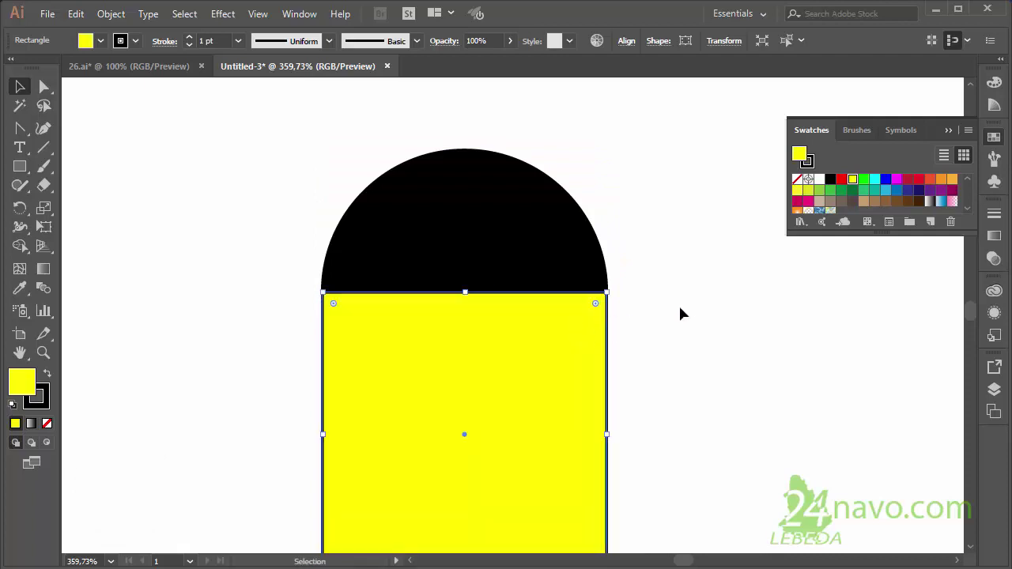
pyautogui.hotkey('ctrl', '0')
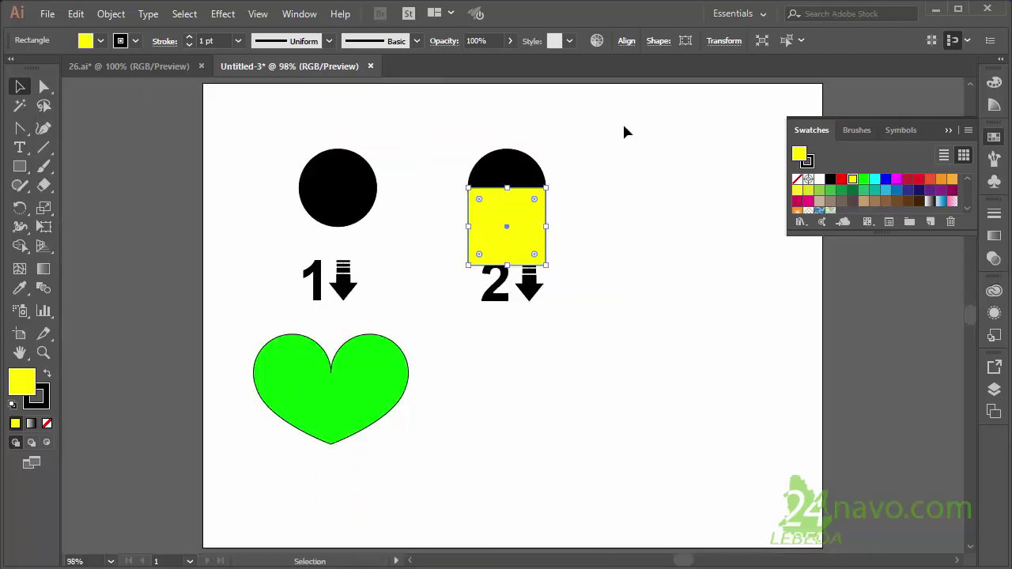
# - Duplicate the circle-and-square pair below label 2 and delete the upper pair's square
pyautogui.moveTo(615, 128); pyautogui.dragTo(433, 198)
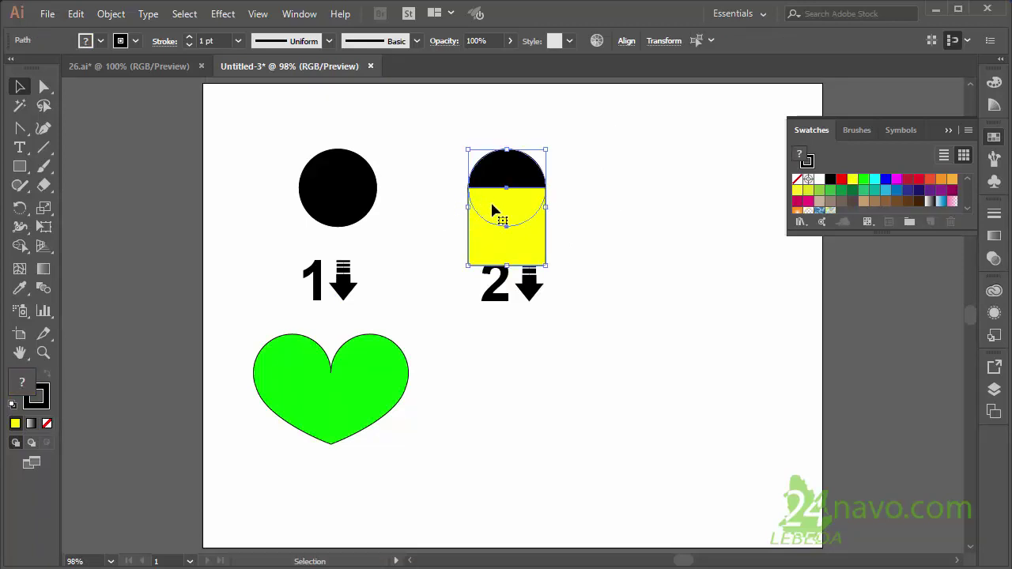
pyautogui.press('alt')
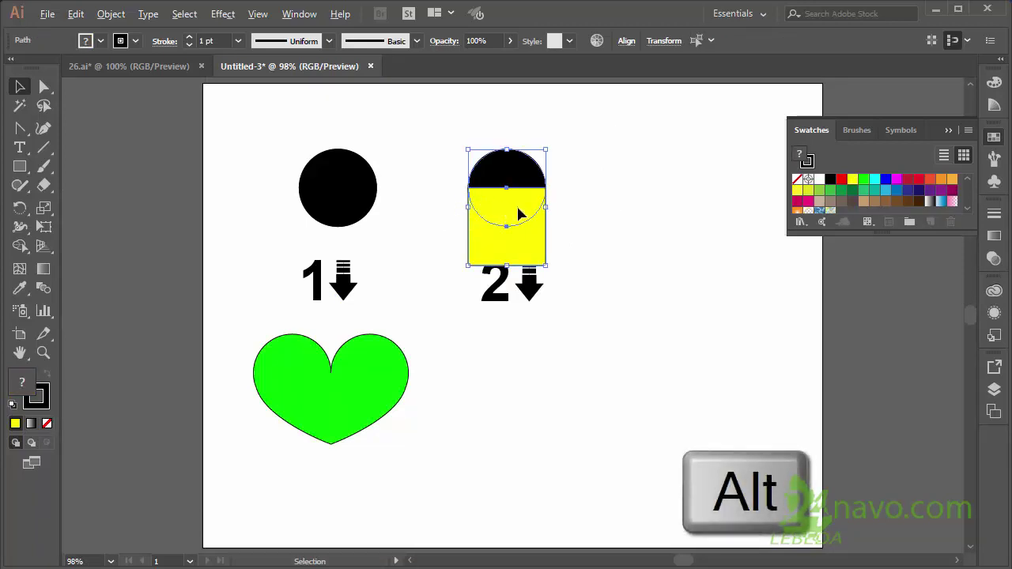
pyautogui.moveTo(517, 214); pyautogui.dragTo(514, 385)
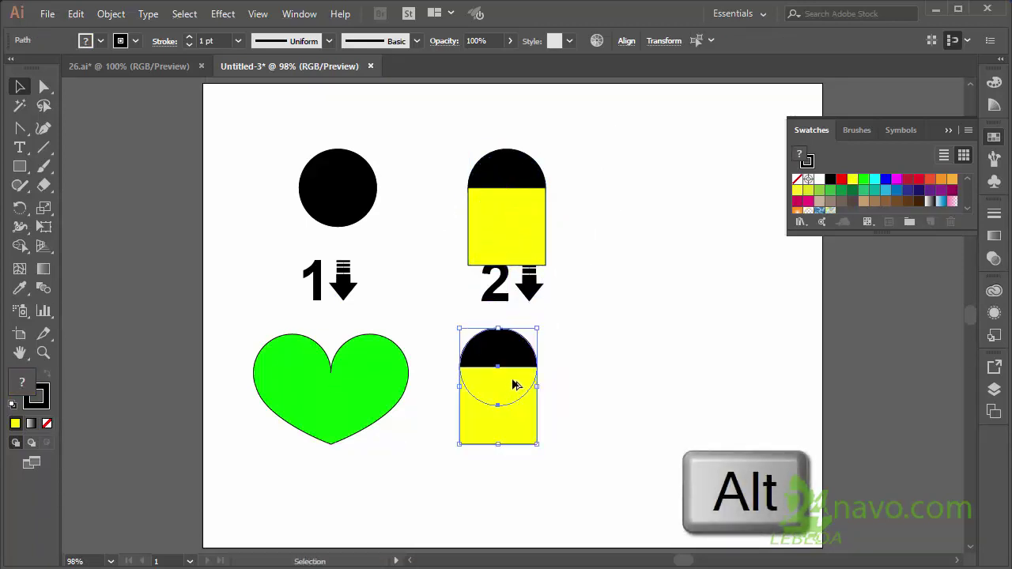
pyautogui.click(530, 242)
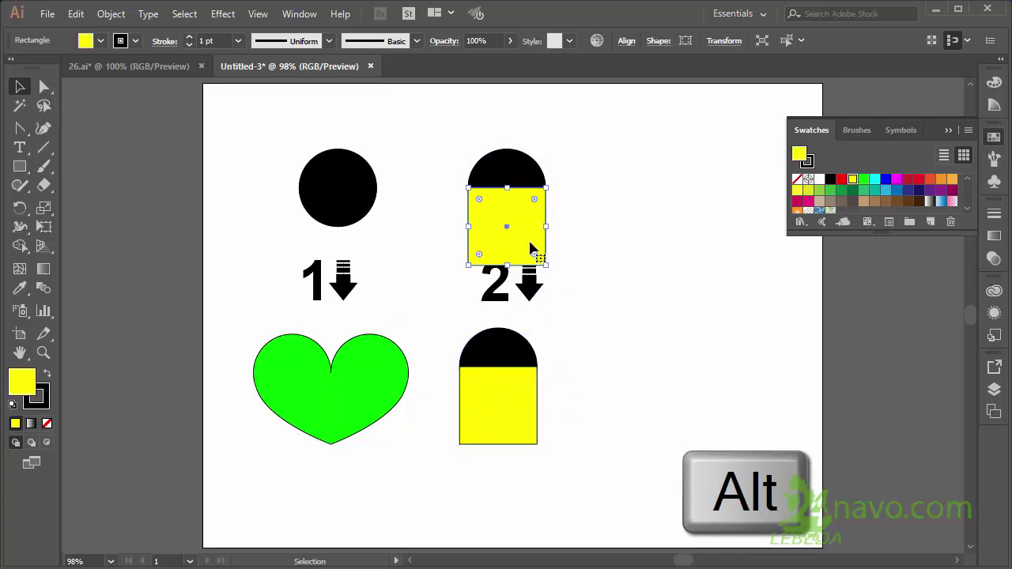
pyautogui.press('Delete')
pyautogui.click(479, 409)
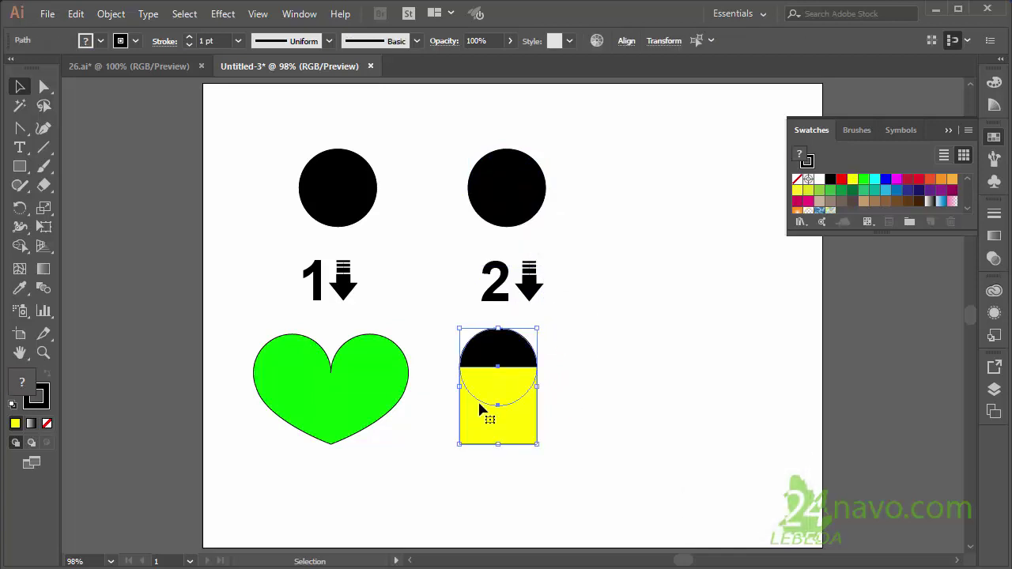
pyautogui.press('shift')
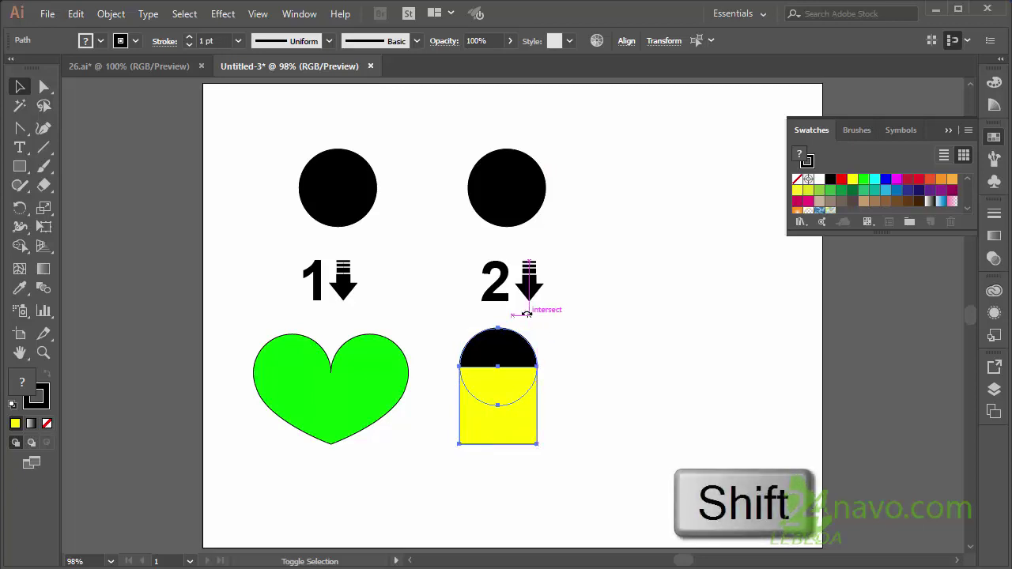
# - Rotate the pair 45° and add a turned copy beside it, forming a heart over a yellow diamond
pyautogui.moveTo(545, 320); pyautogui.dragTo(512, 313)
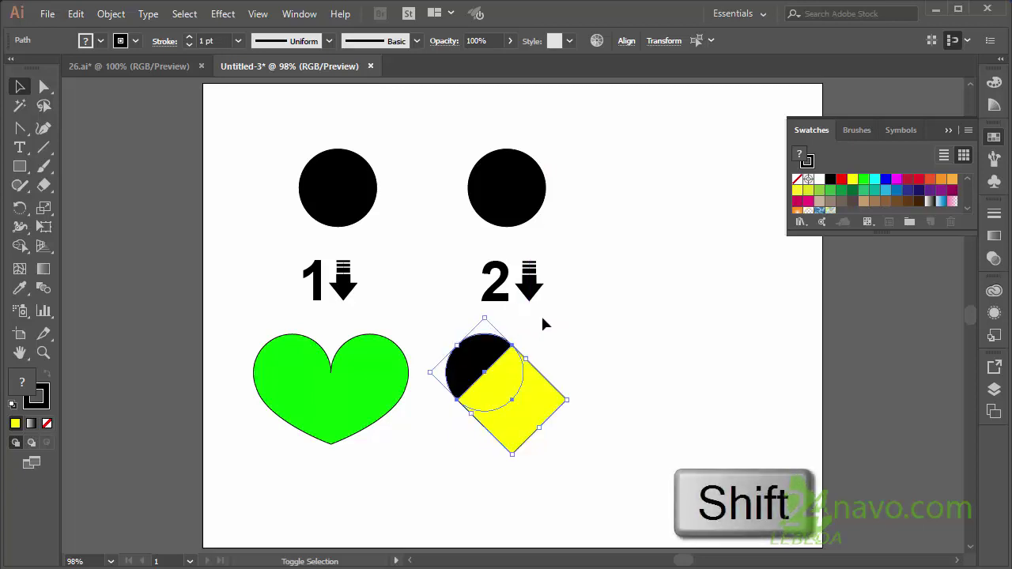
pyautogui.click(574, 346)
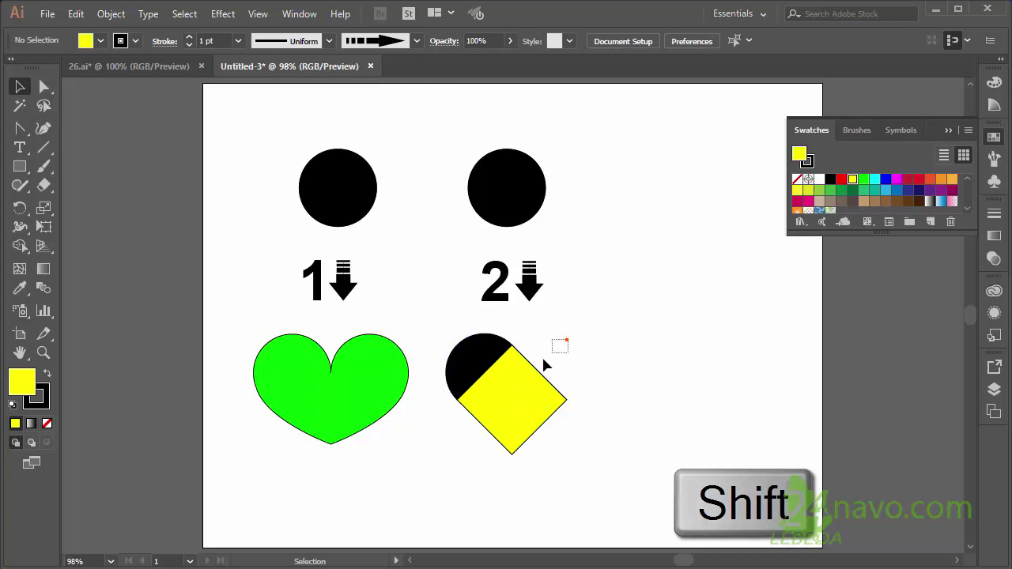
pyautogui.moveTo(571, 342)
pyautogui.mouseDown()
pyautogui.moveTo(506, 387)
pyautogui.moveTo(637, 382)
pyautogui.mouseUp()
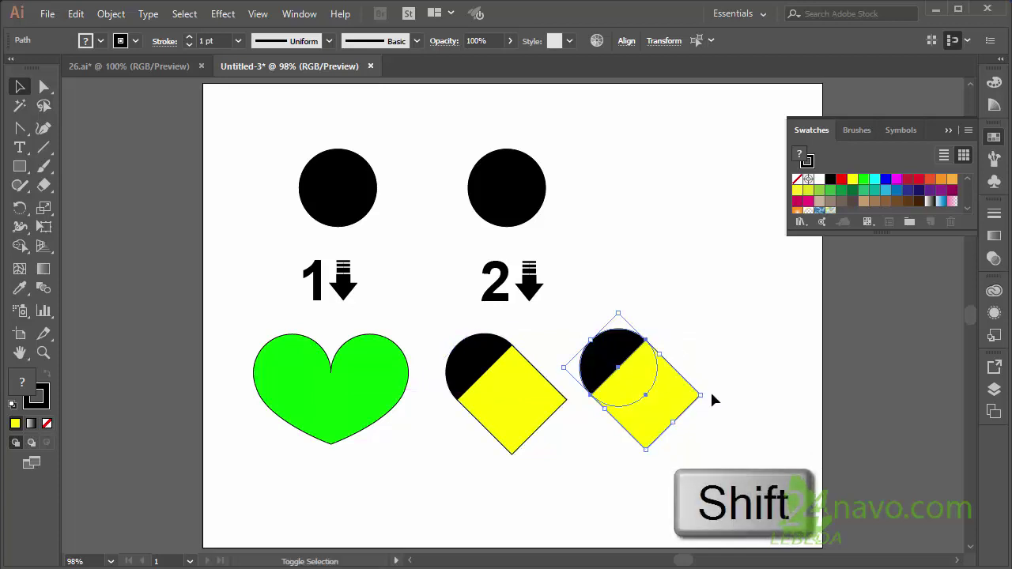
pyautogui.moveTo(708, 396)
pyautogui.mouseDown()
pyautogui.moveTo(658, 446)
pyautogui.moveTo(637, 443)
pyautogui.mouseUp()
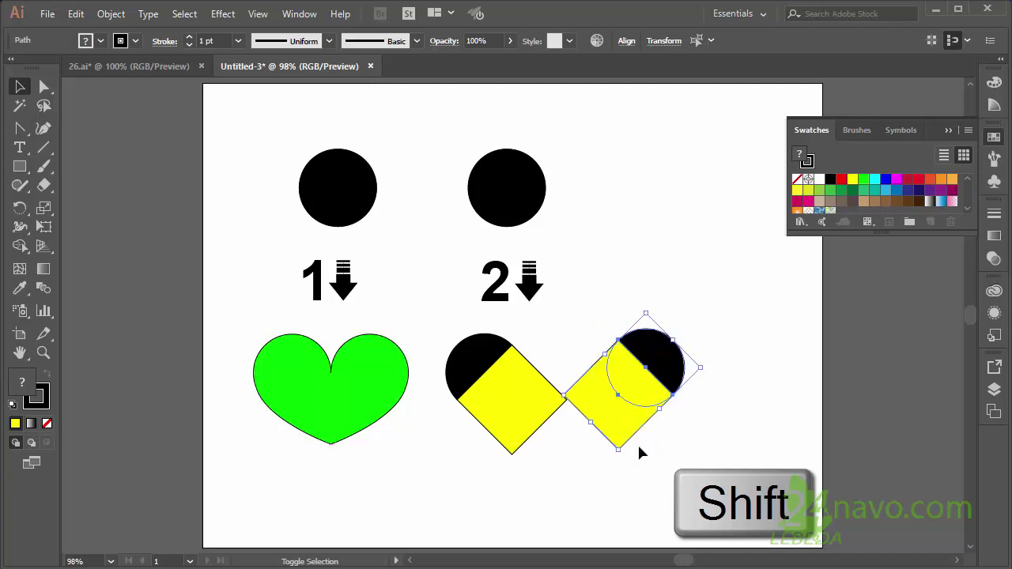
pyautogui.click(43, 354)
pyautogui.moveTo(428, 306)
pyautogui.mouseDown()
pyautogui.moveTo(689, 469)
pyautogui.moveTo(648, 440)
pyautogui.moveTo(406, 459)
pyautogui.moveTo(377, 506)
pyautogui.mouseUp()
pyautogui.press('v')
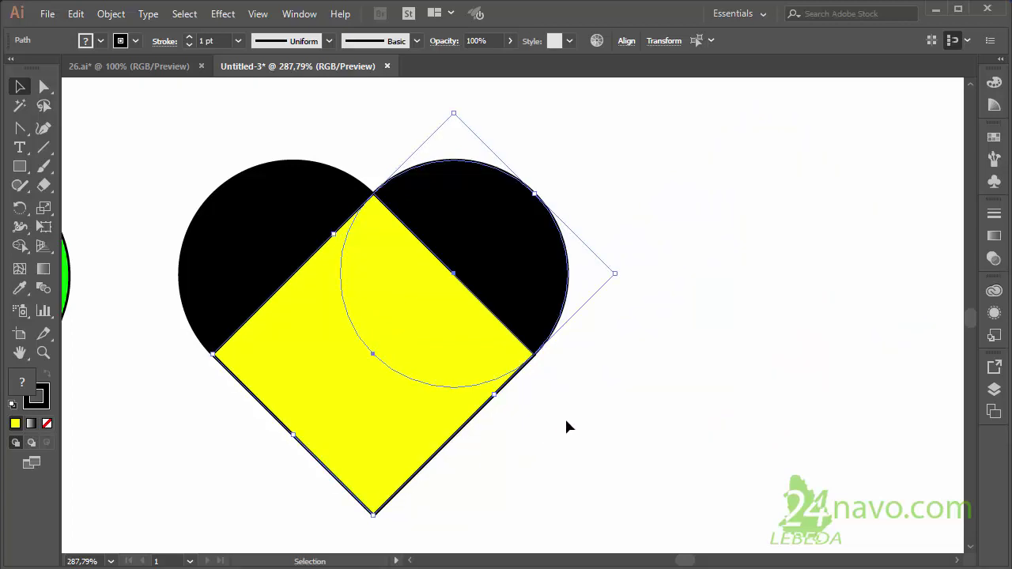
# - Select both heart pieces and Unite them in Pathfinder into one yellow heart
pyautogui.moveTo(630, 474)
pyautogui.mouseDown()
pyautogui.moveTo(169, 280)
pyautogui.moveTo(111, 126)
pyautogui.mouseUp()
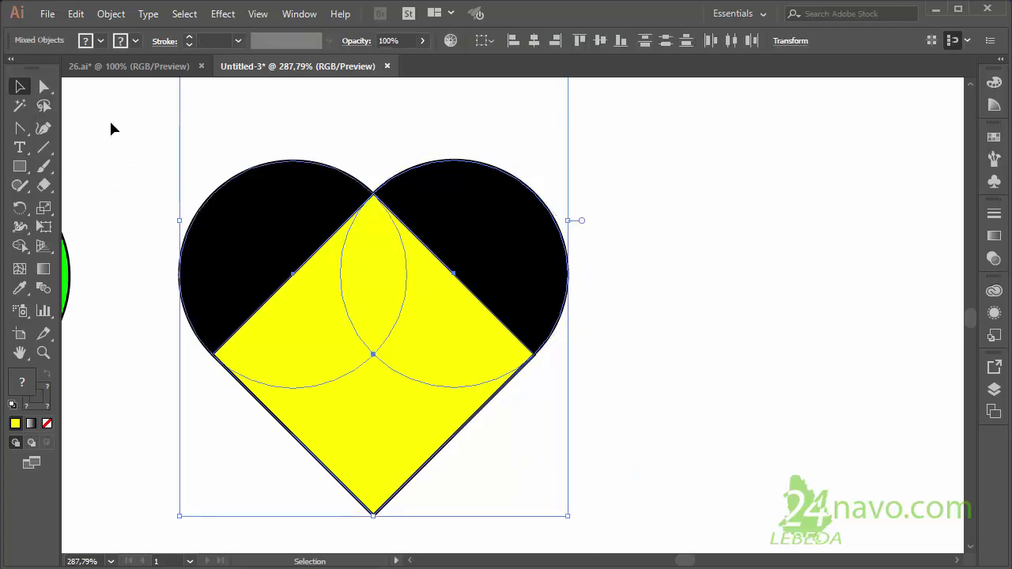
pyautogui.click(993, 335)
pyautogui.moveTo(952, 267); pyautogui.dragTo(818, 181)
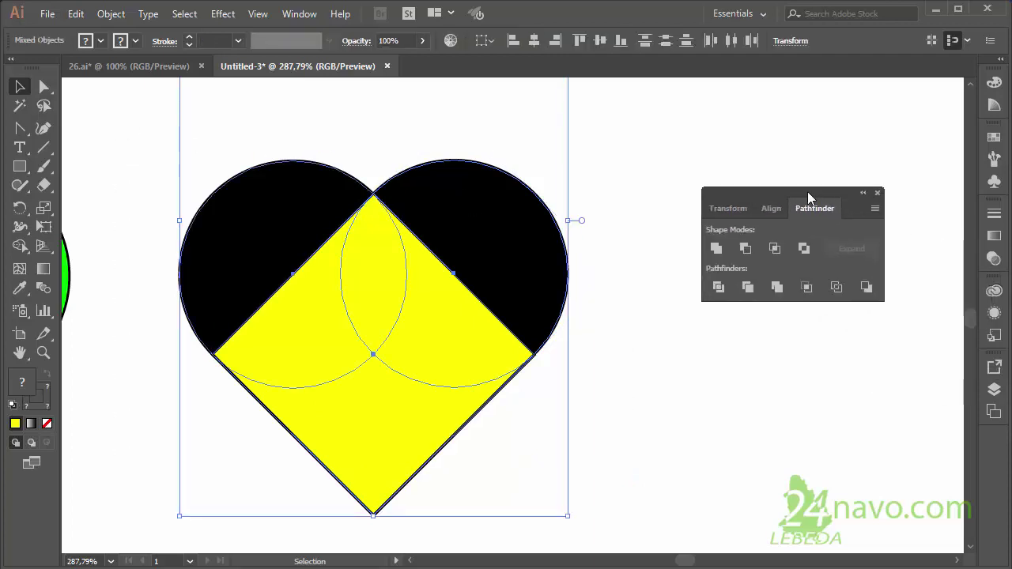
pyautogui.click(755, 242)
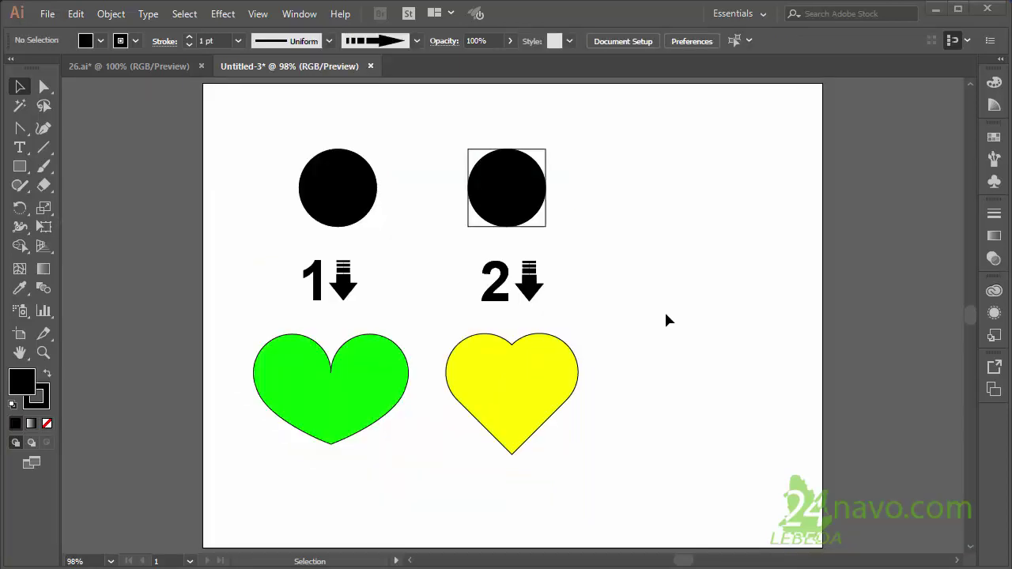
# - Copy the shape from above label 2 to above label 3 and fill it black
pyautogui.click(542, 159)
pyautogui.moveTo(542, 158); pyautogui.dragTo(725, 157)
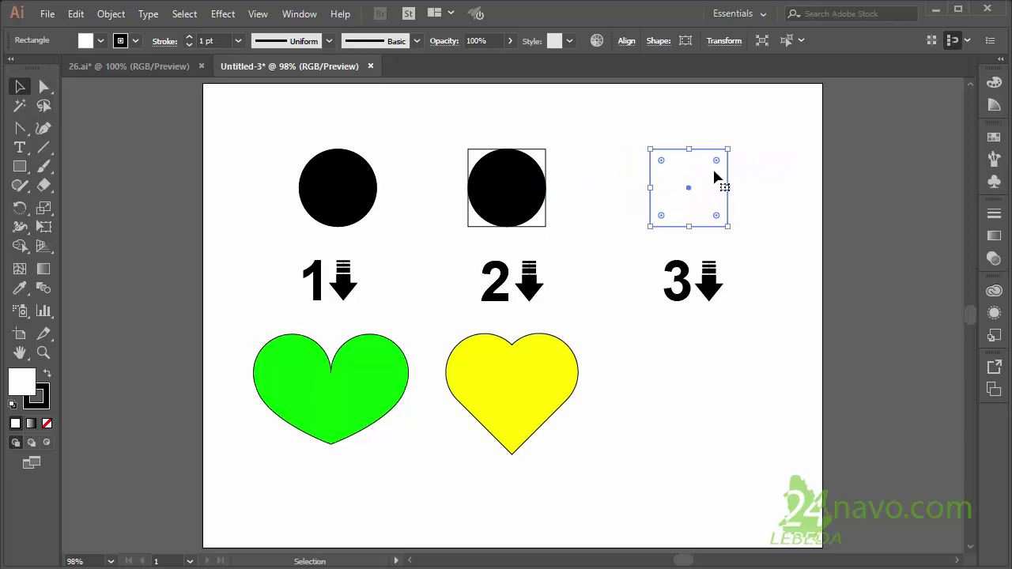
pyautogui.click(993, 137)
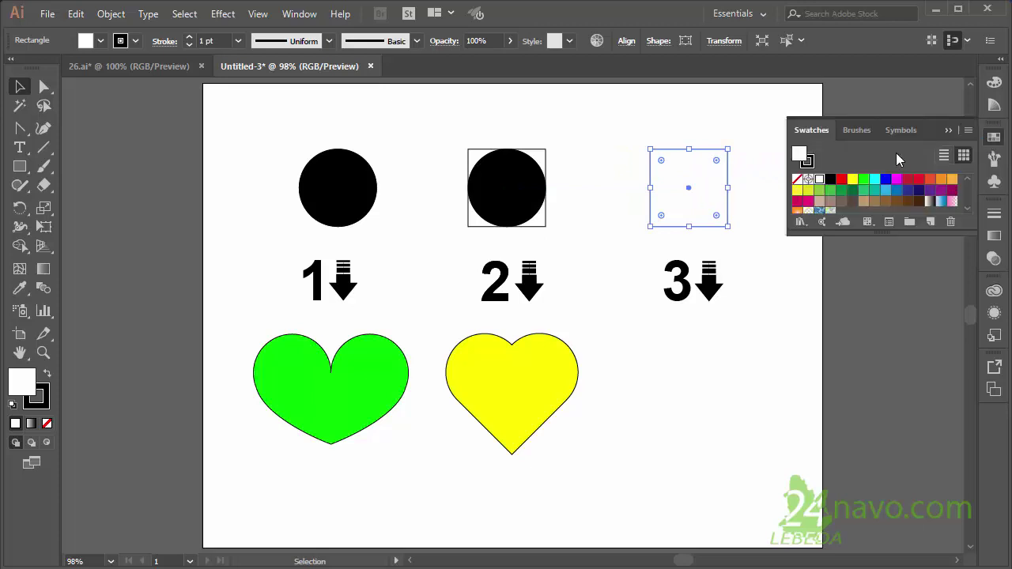
pyautogui.click(830, 179)
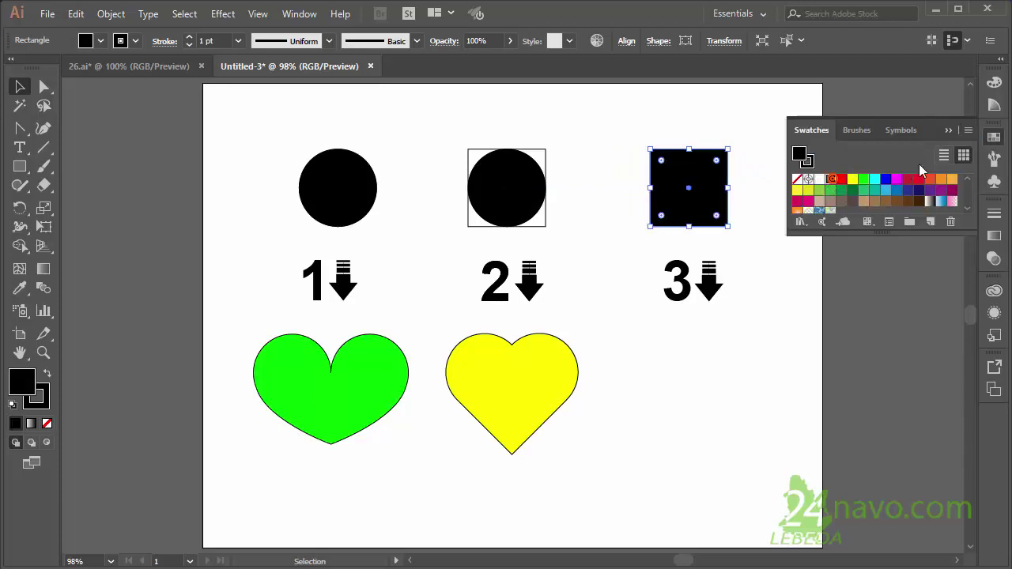
pyautogui.click(950, 130)
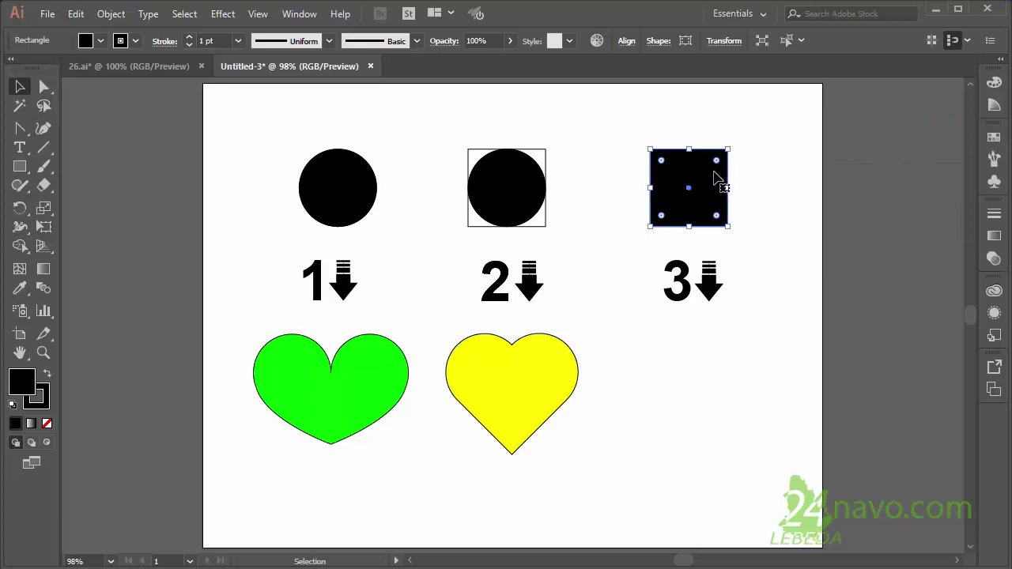
# - Place two side-by-side copies of the black square below the 3 label
pyautogui.moveTo(715, 175); pyautogui.dragTo(703, 360)
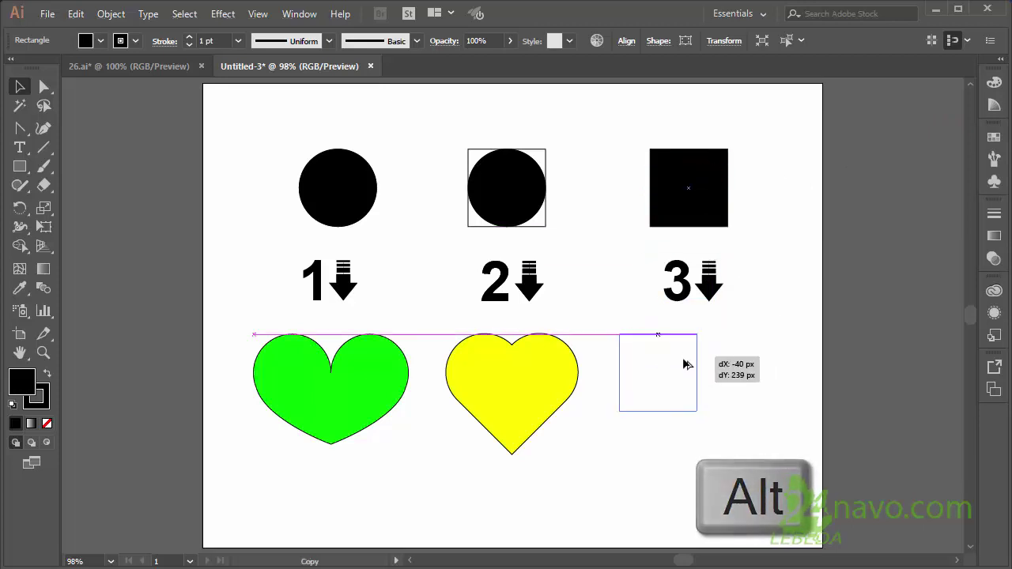
pyautogui.moveTo(703, 360)
pyautogui.mouseDown()
pyautogui.moveTo(686, 364)
pyautogui.moveTo(761, 369)
pyautogui.mouseUp()
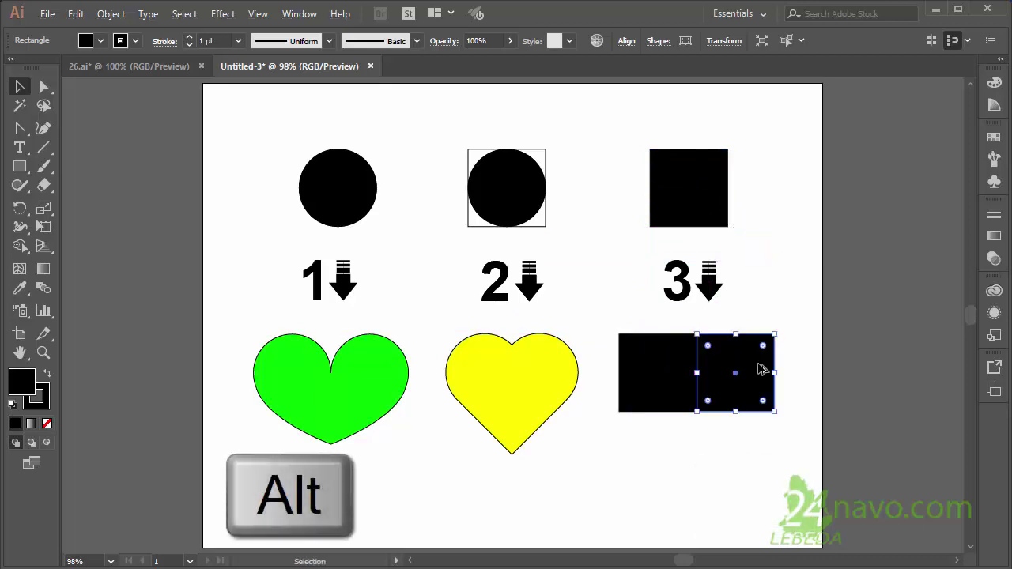
pyautogui.press('a')
pyautogui.click(44, 352)
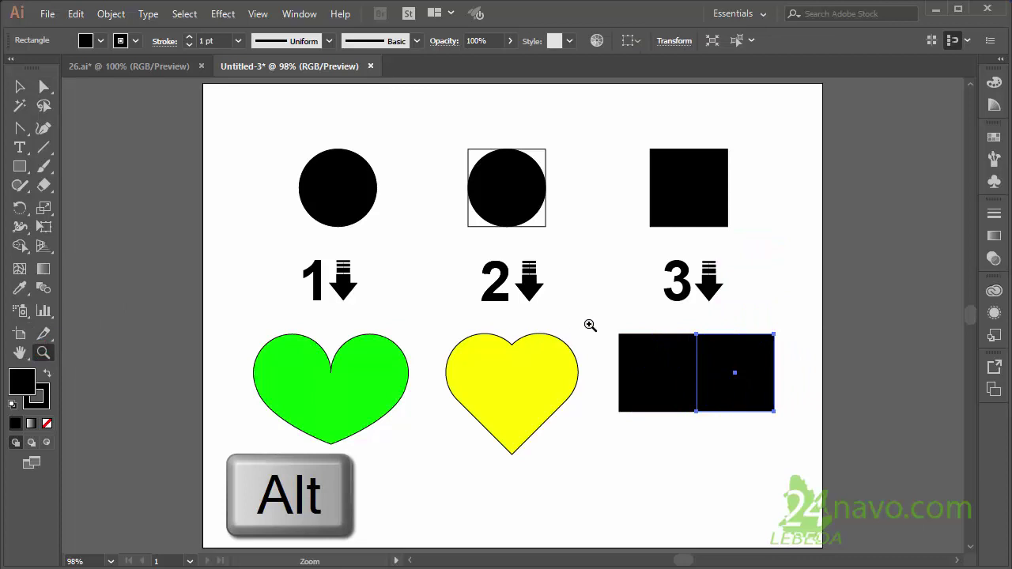
# - Duplicate the right square centred below the pair, then pick the upper-left square's top-left corner
pyautogui.moveTo(614, 327); pyautogui.dragTo(798, 500)
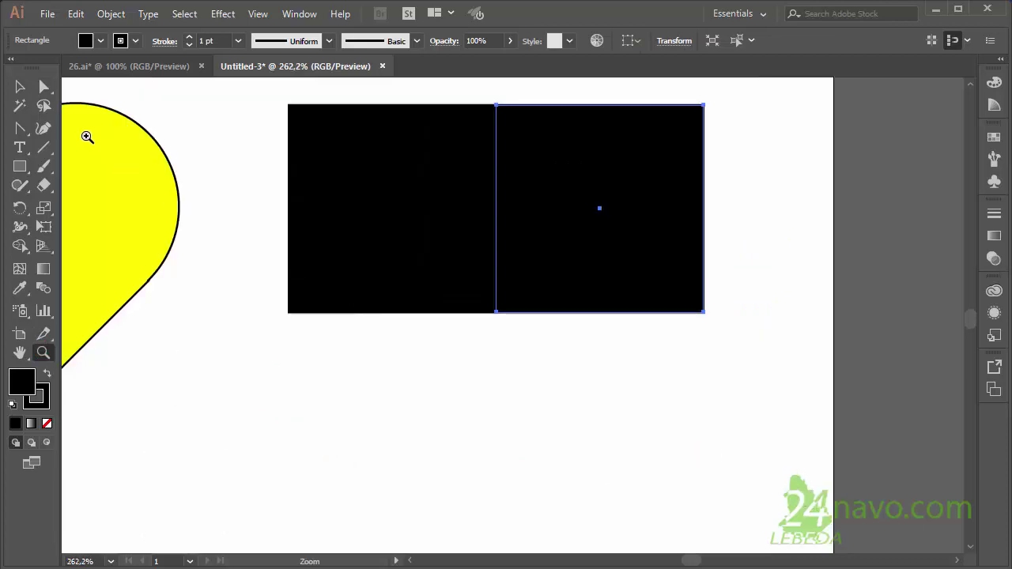
pyautogui.click(20, 87)
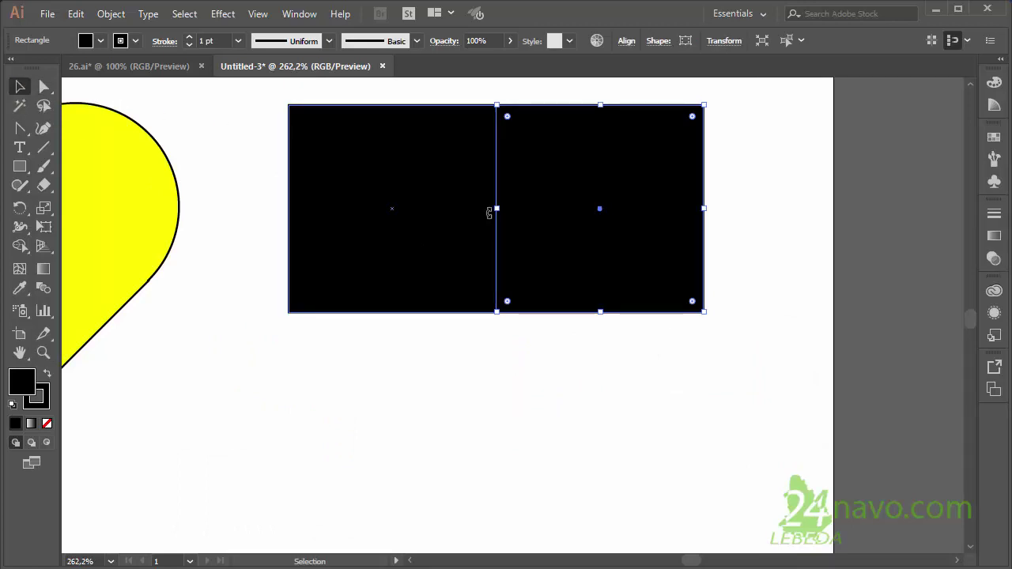
pyautogui.moveTo(604, 136); pyautogui.dragTo(496, 338)
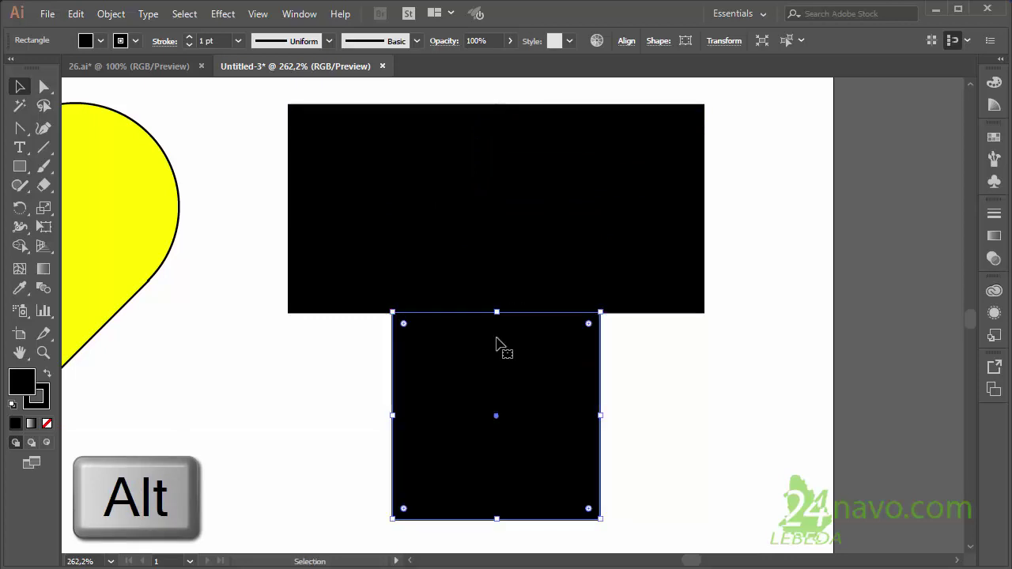
pyautogui.click(418, 238)
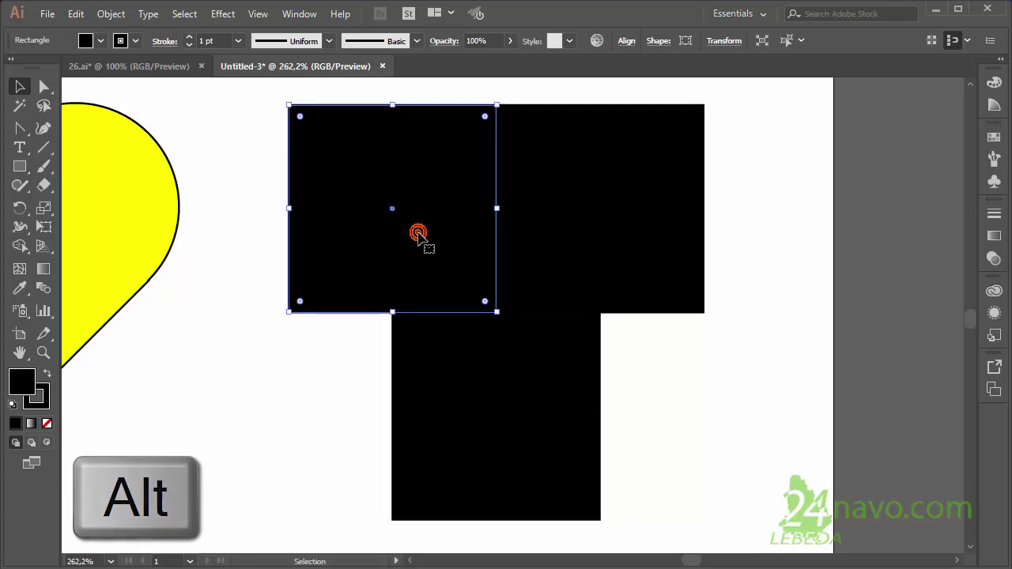
pyautogui.keyDown('shift'); pyautogui.click(300, 117); pyautogui.keyUp('shift')
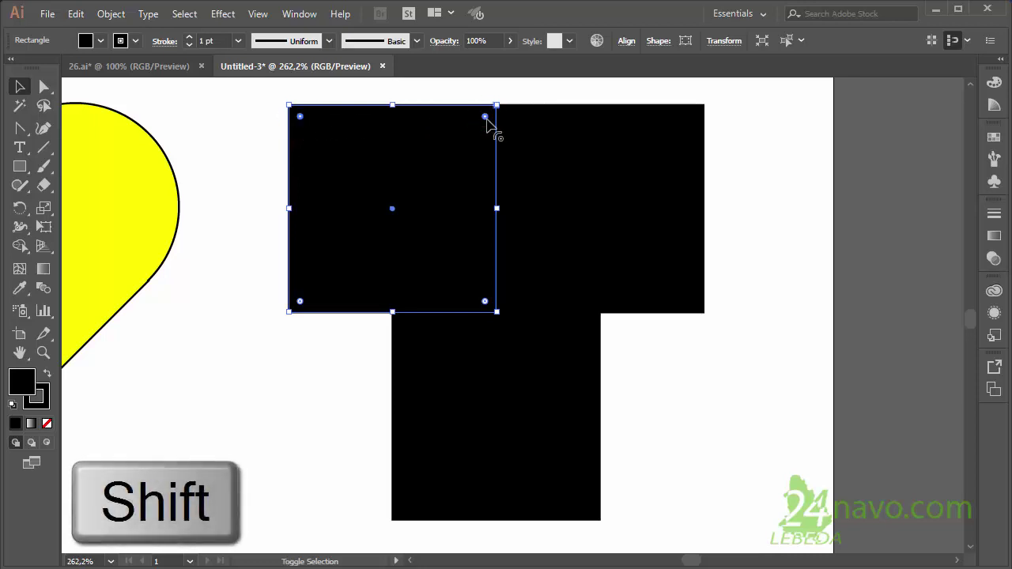
# - Round the tops of both upper squares into semicircles
pyautogui.moveTo(485, 117); pyautogui.dragTo(448, 294)
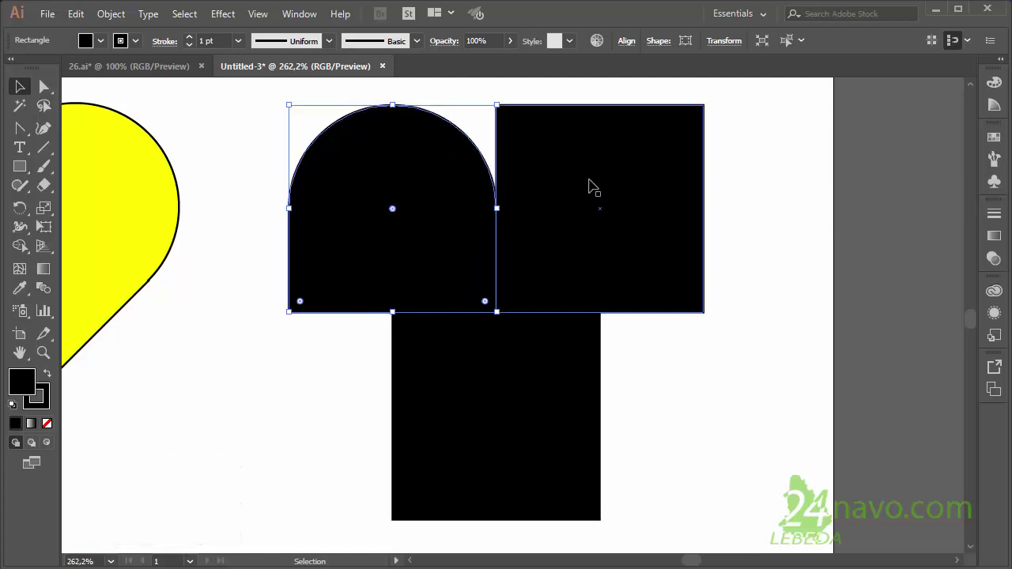
pyautogui.click(591, 167)
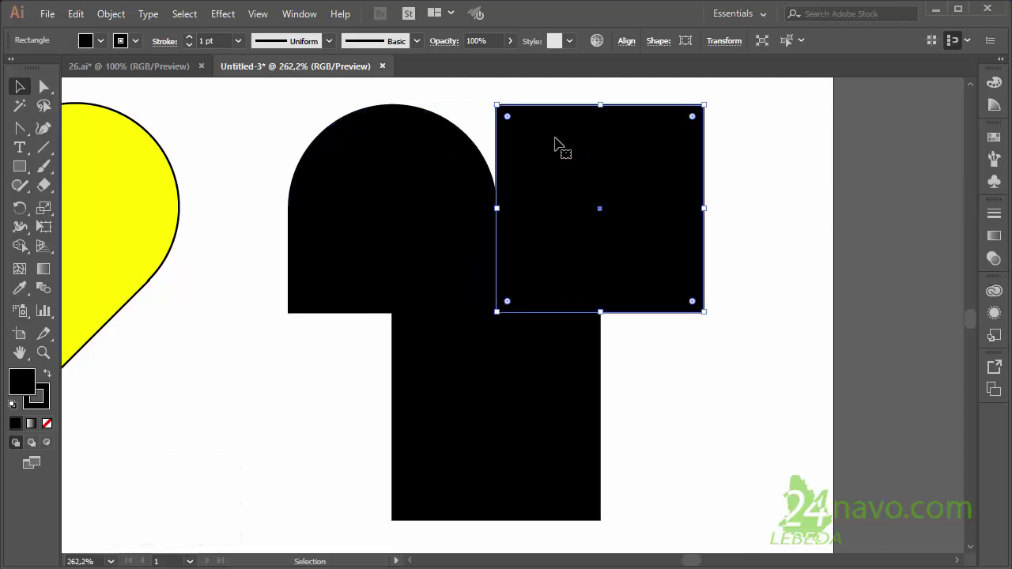
pyautogui.click(507, 117)
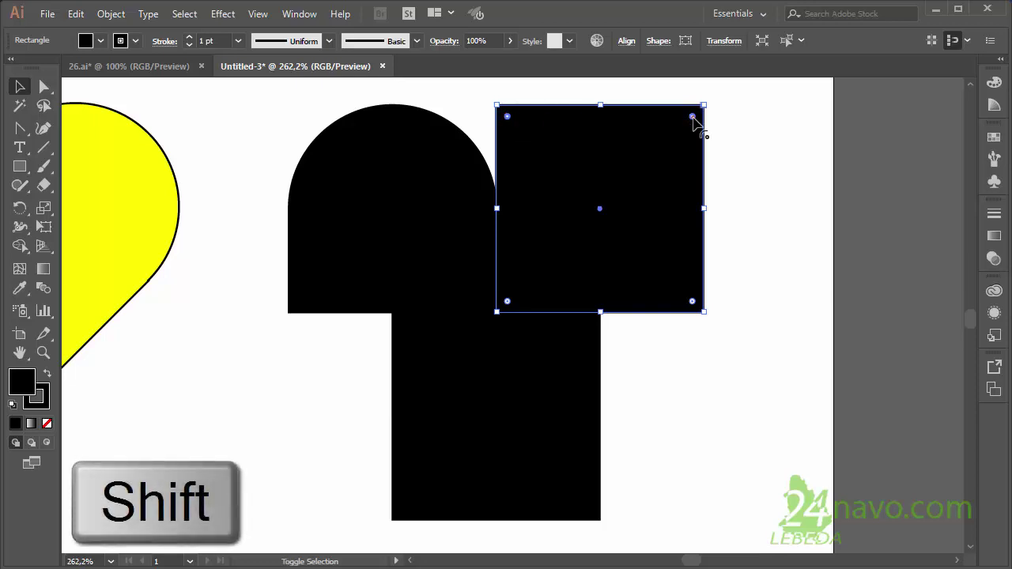
pyautogui.moveTo(692, 119); pyautogui.dragTo(654, 303)
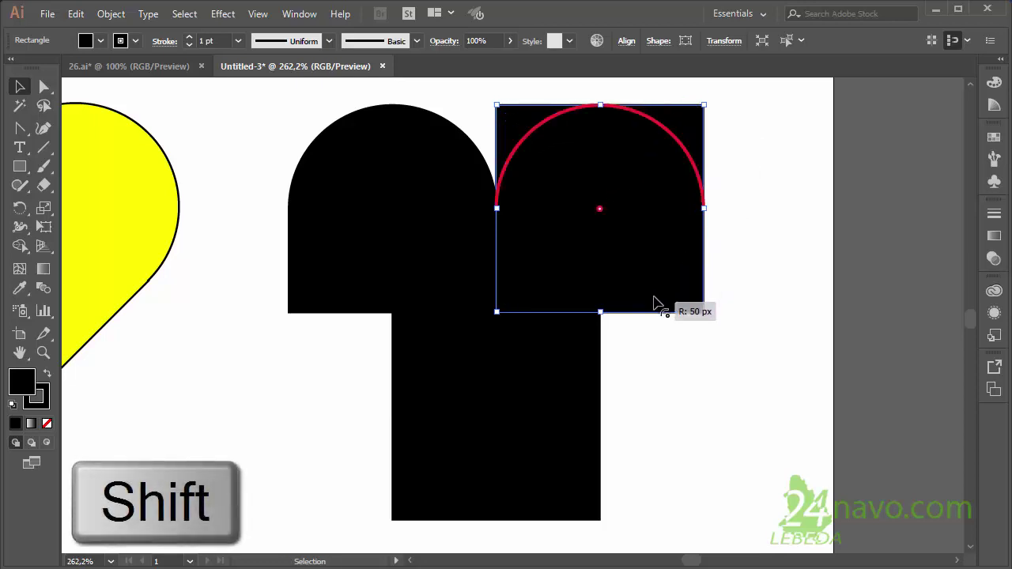
# - Unite all three squares into one path and fill it red
pyautogui.hotkey('ctrl', 'a')
pyautogui.hotkey('shift', 'ctrl', 'F9')
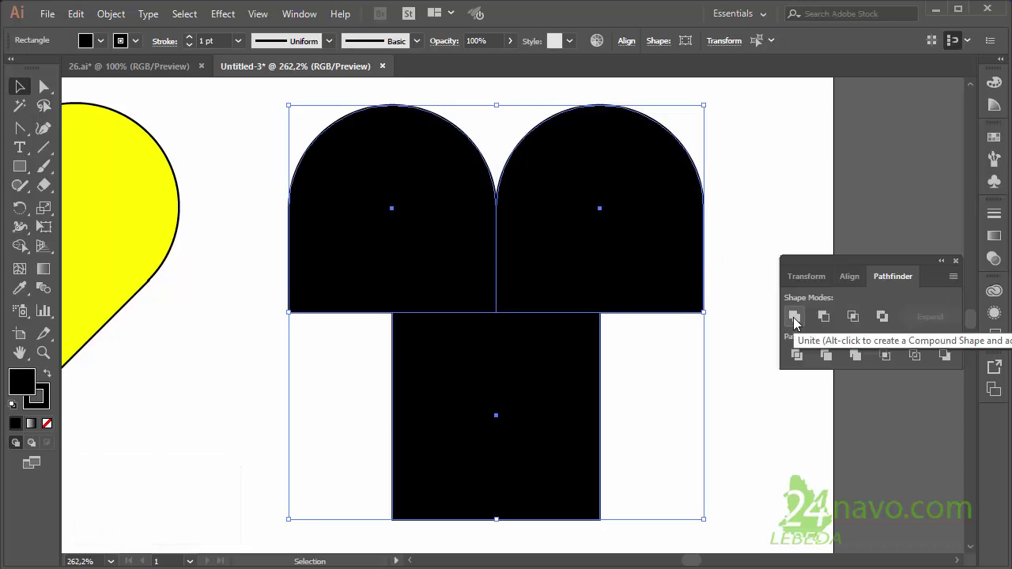
pyautogui.click(794, 316)
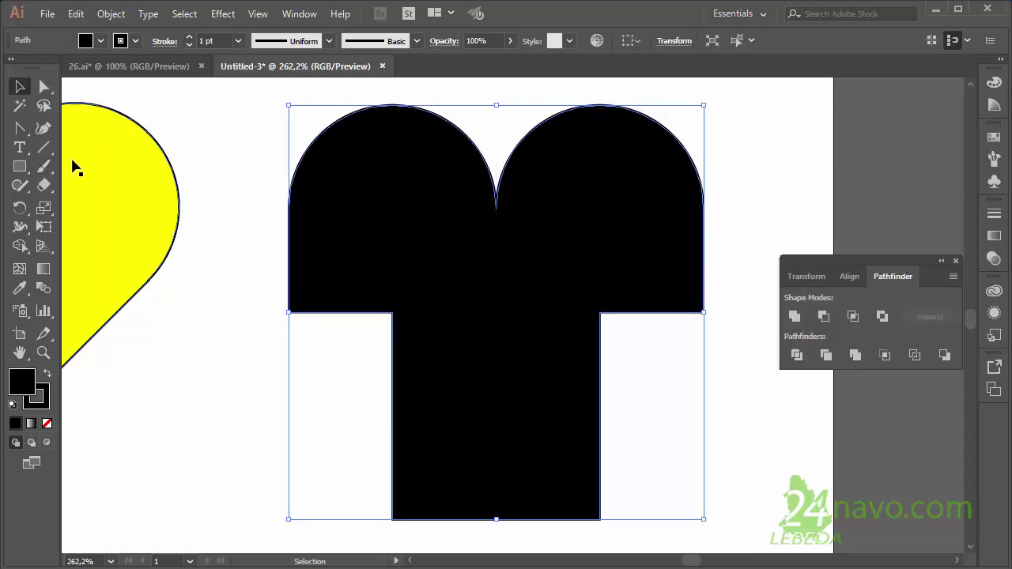
pyautogui.hotkey('shift', 'c')
pyautogui.click(21, 129)
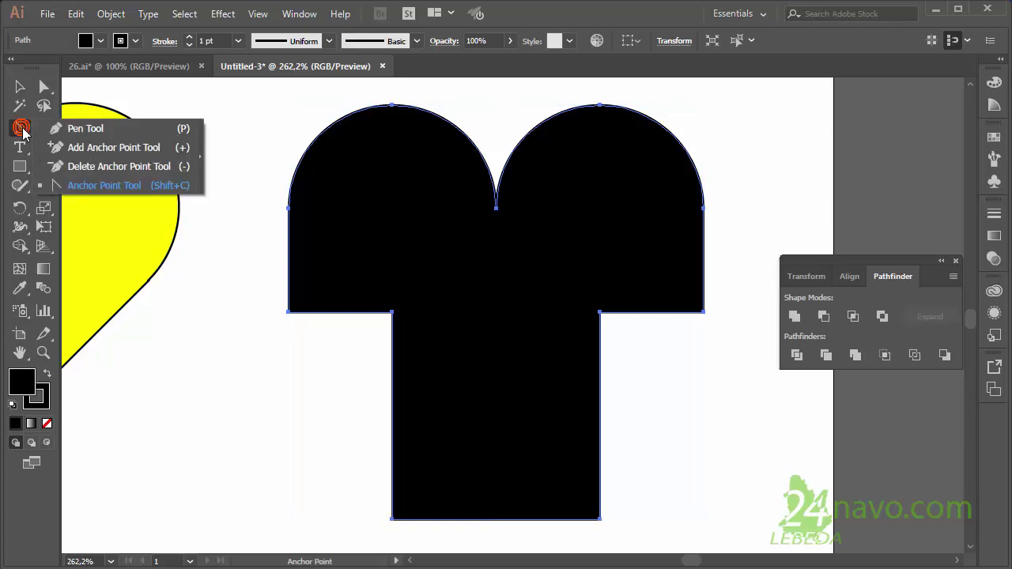
pyautogui.click(74, 132)
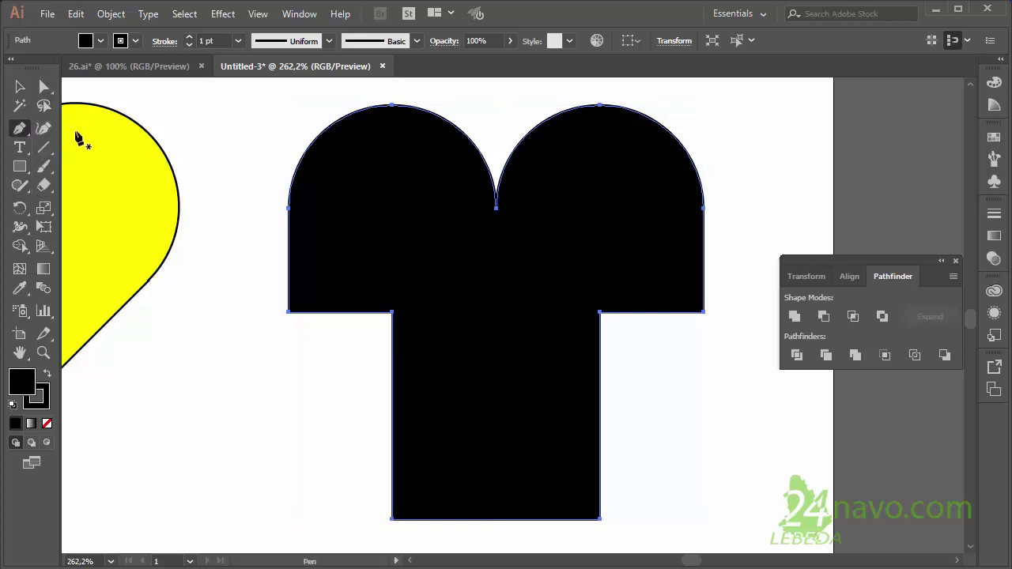
pyautogui.click(994, 137)
pyautogui.click(841, 179)
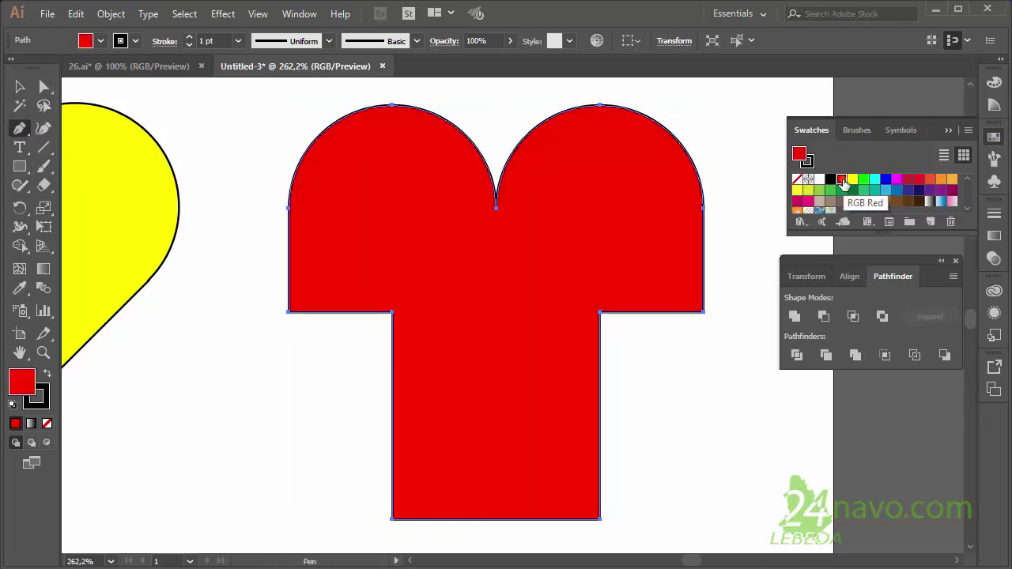
# - Delete the four side anchors so the shape's sides taper toward the bottom
pyautogui.click(599, 312)
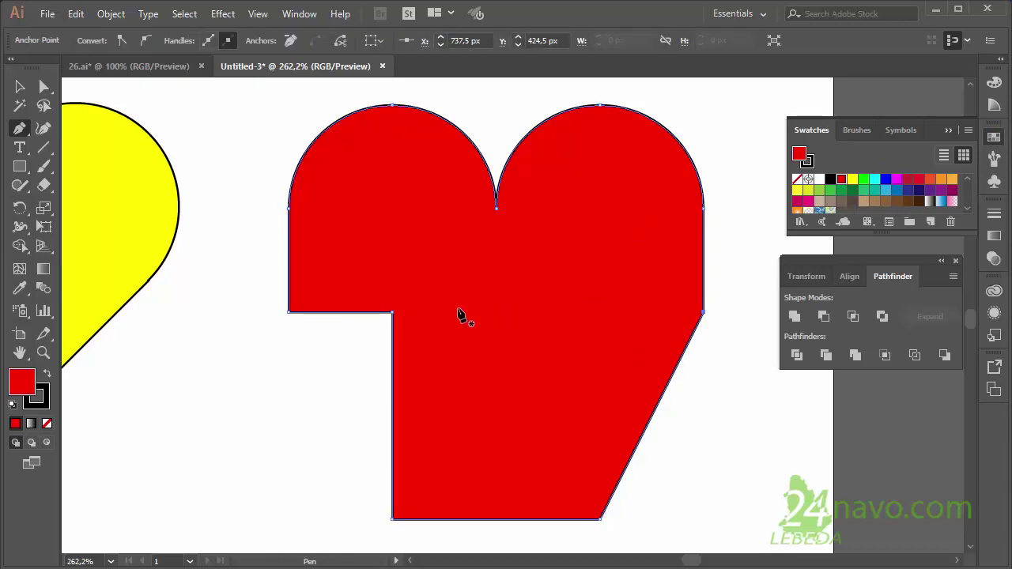
pyautogui.click(391, 313)
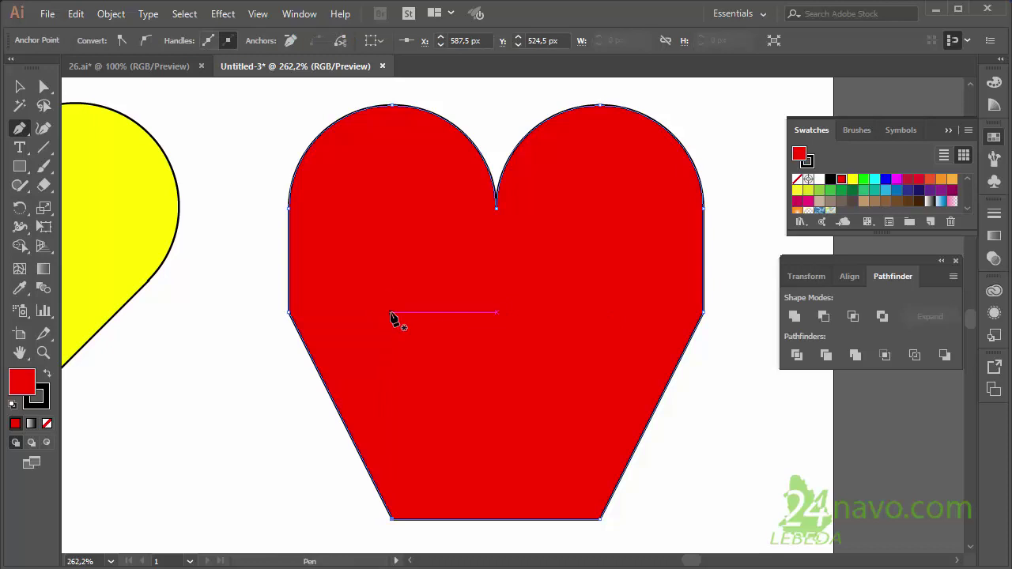
pyautogui.click(704, 312)
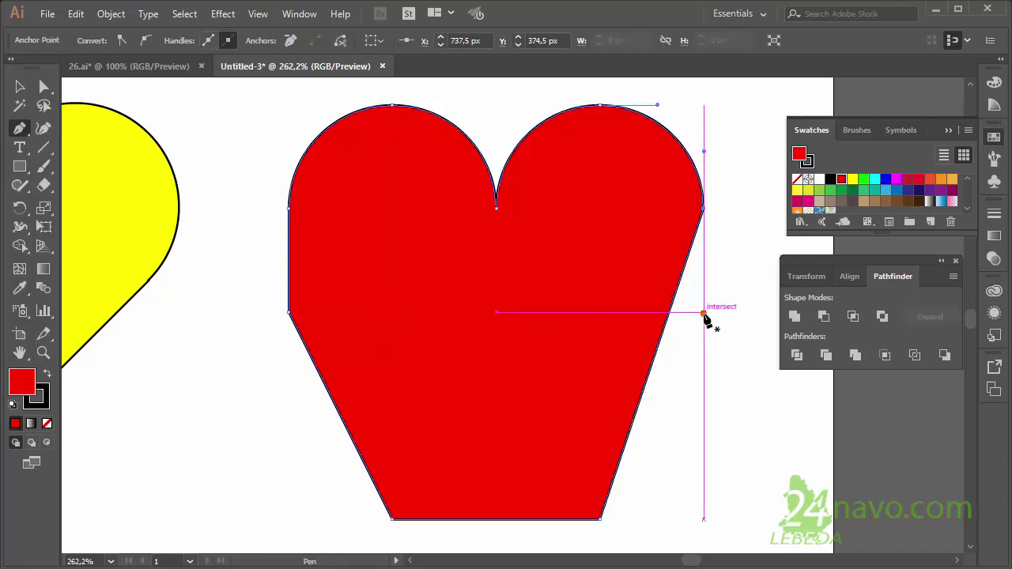
pyautogui.click(289, 313)
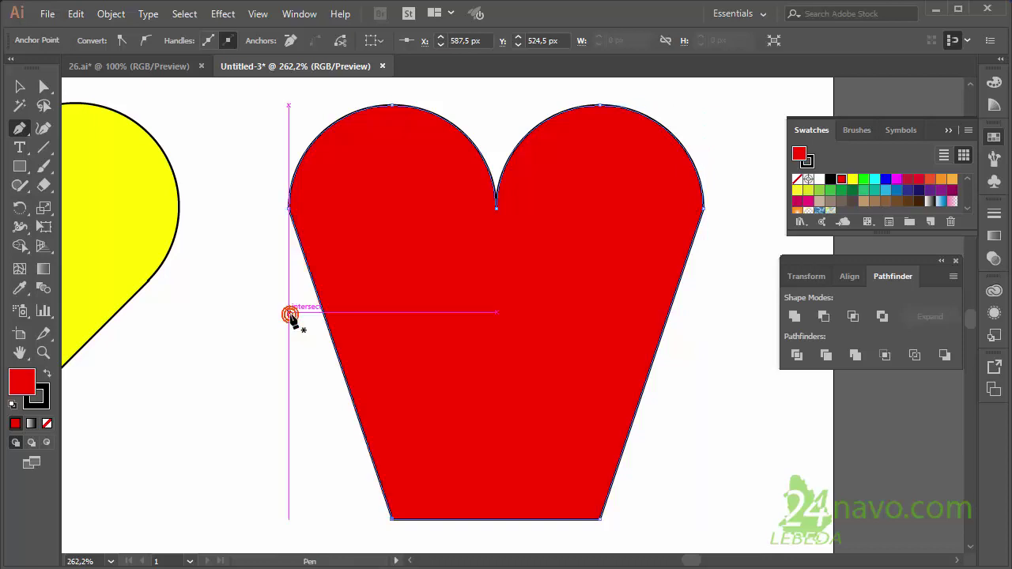
# - Average the heart's two bottom anchors into a single point
pyautogui.press('a')
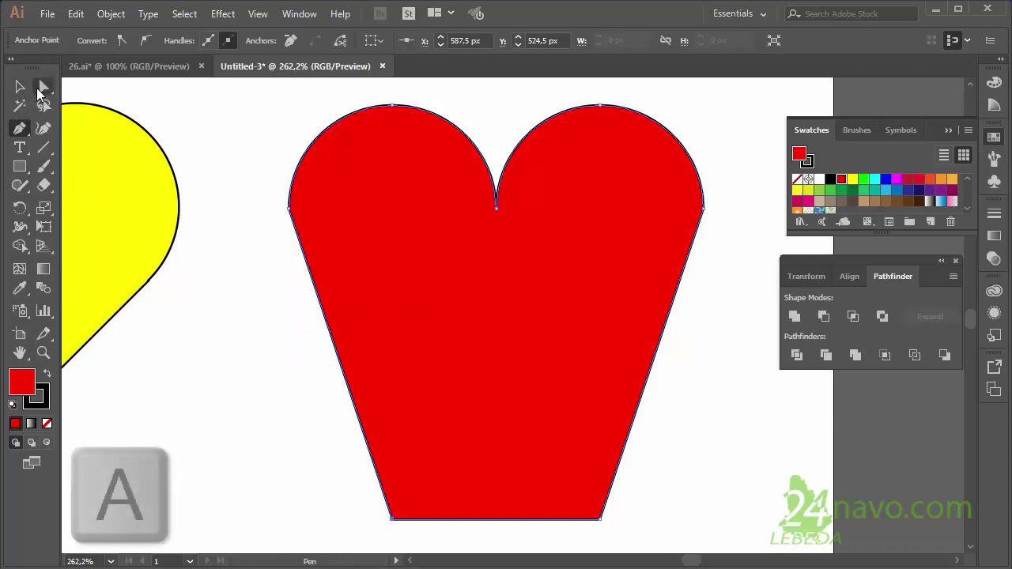
pyautogui.moveTo(325, 467); pyautogui.dragTo(655, 540)
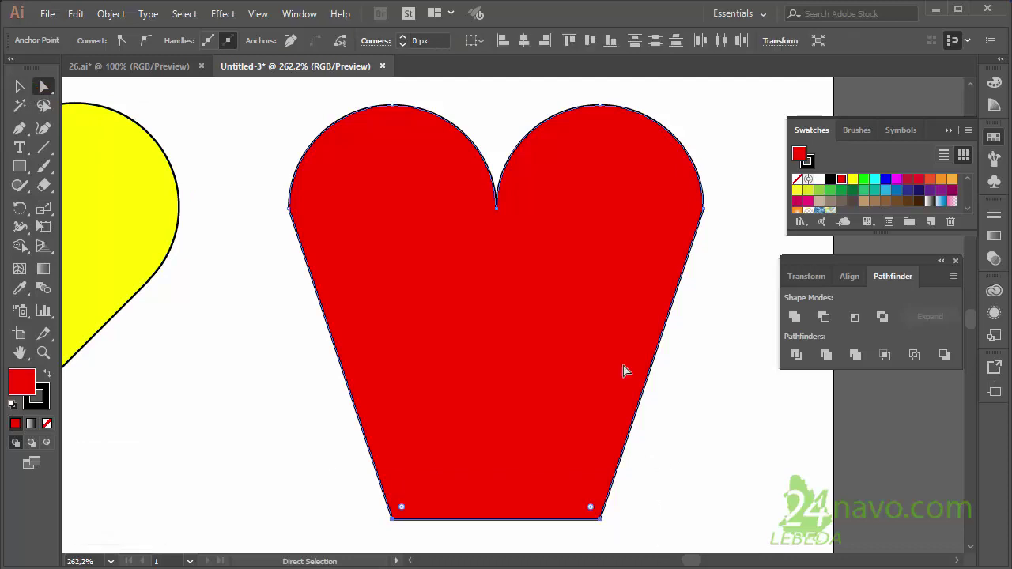
pyautogui.click(111, 15)
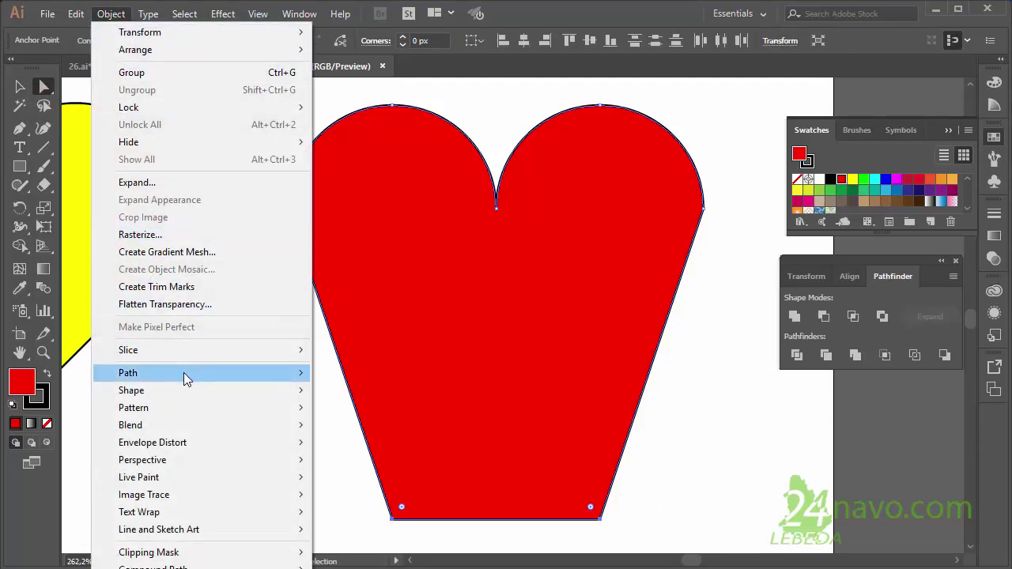
pyautogui.moveTo(128, 372)
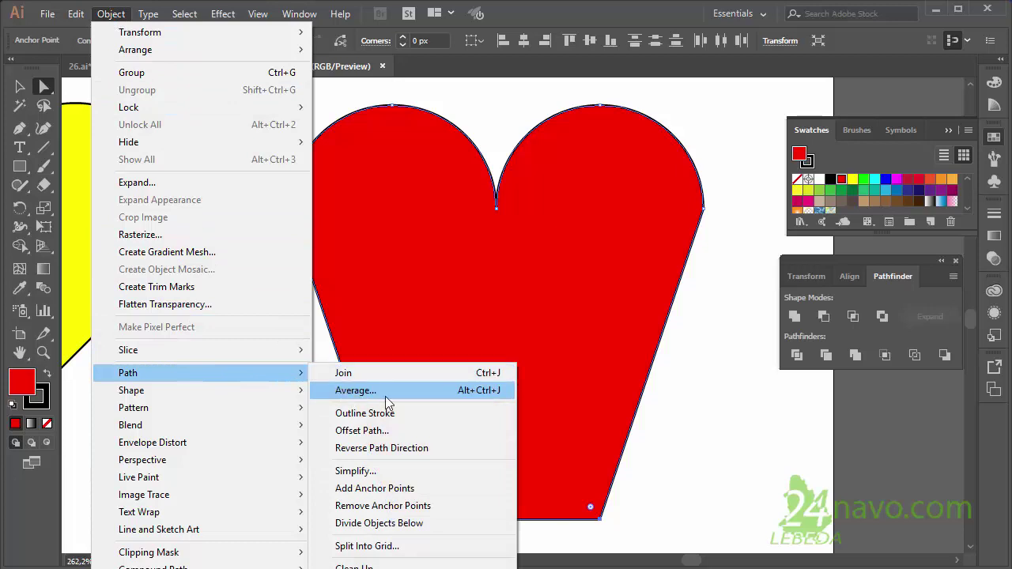
pyautogui.click(386, 393)
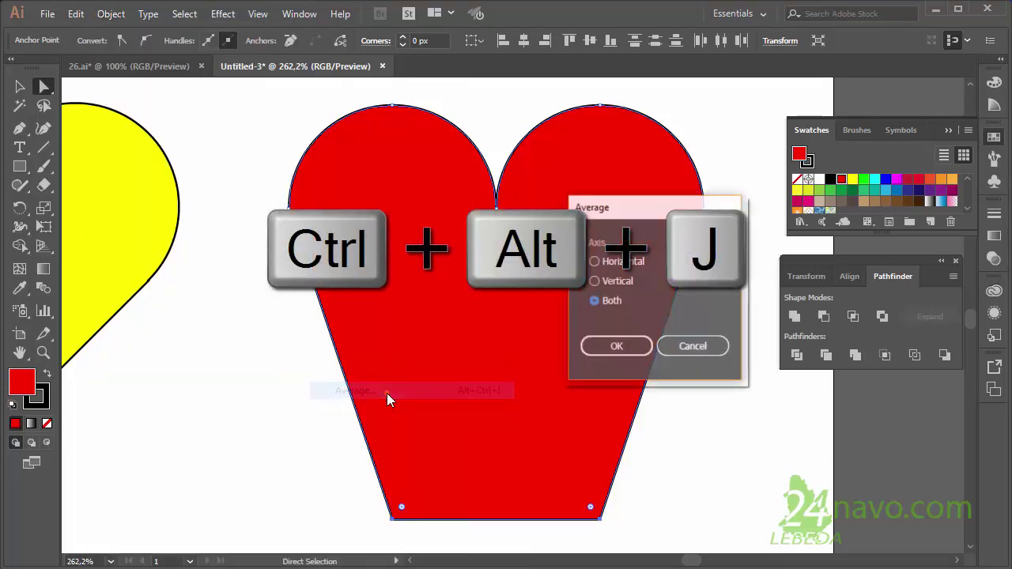
pyautogui.click(616, 348)
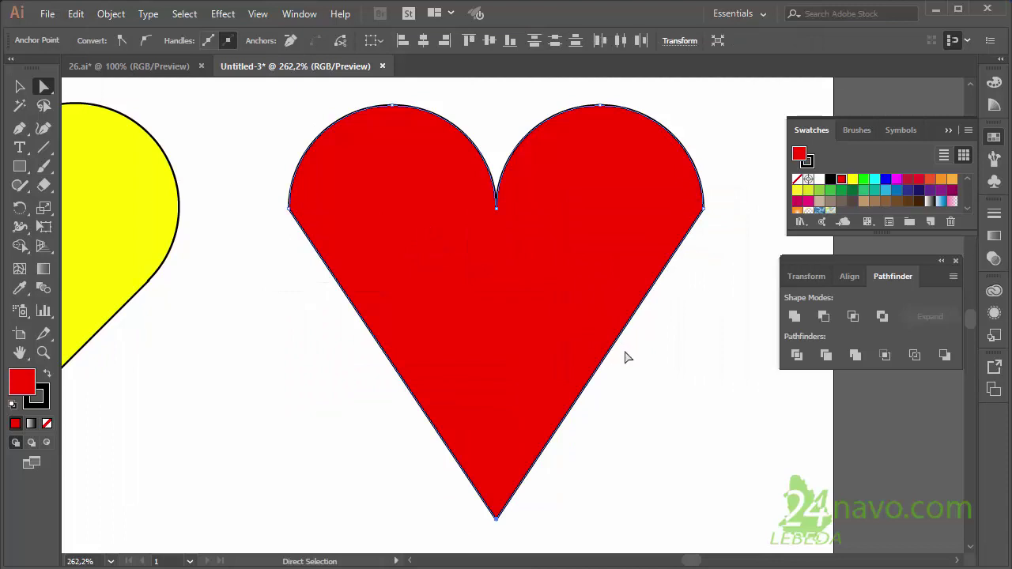
# - Round the left and right side corners of the heart to a 44.9 px radius
pyautogui.click(289, 208)
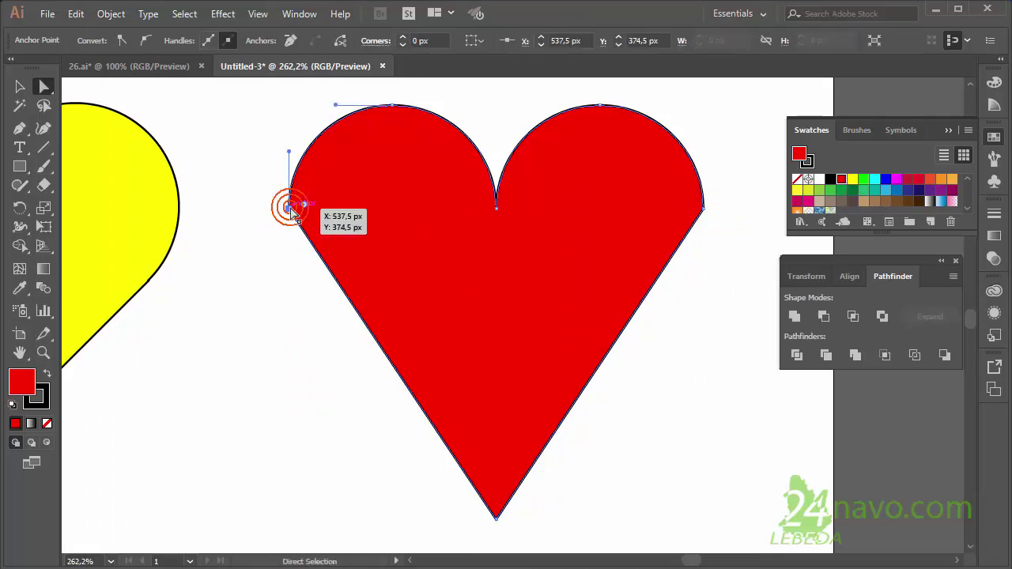
pyautogui.press('shift')
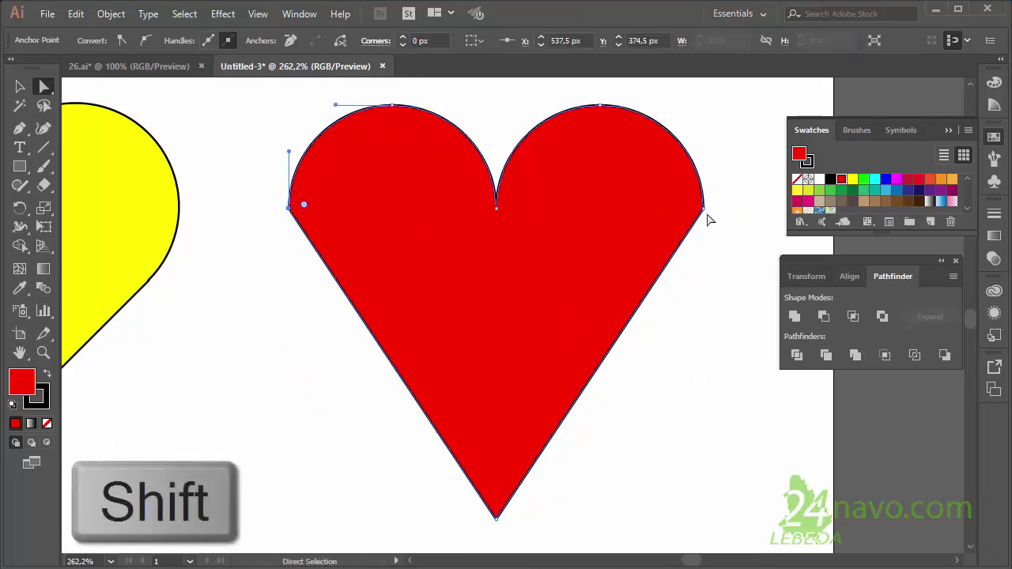
pyautogui.keyDown('shift'); pyautogui.click(703, 209); pyautogui.keyUp('shift')
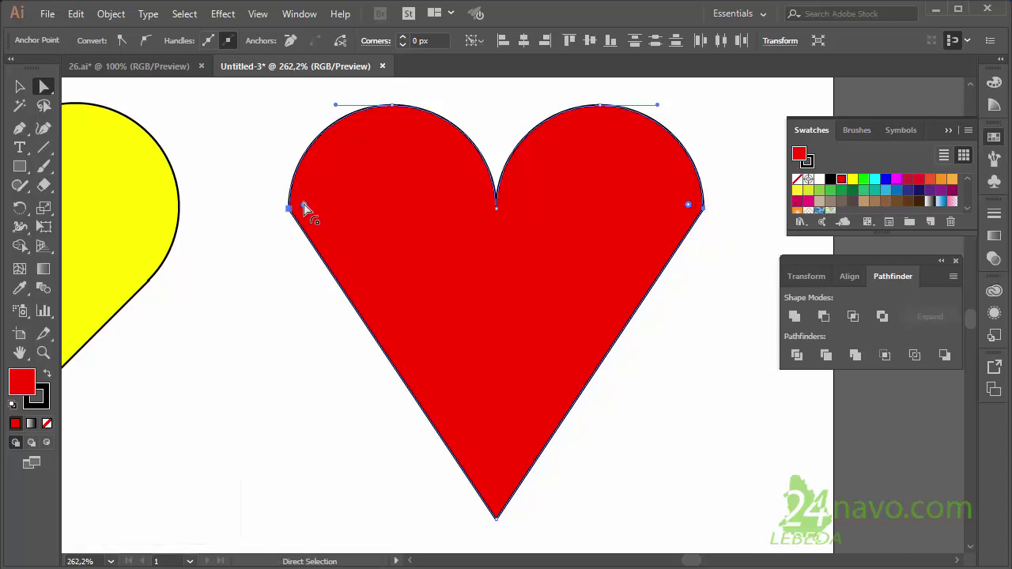
pyautogui.moveTo(305, 210); pyautogui.dragTo(395, 281)
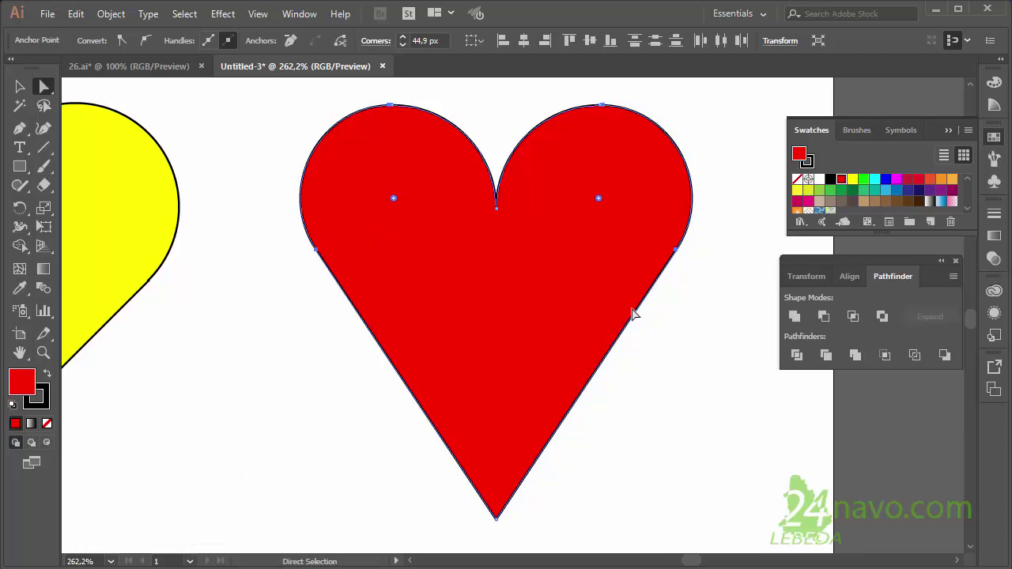
# - Nudge the red heart's bottom tip anchor slightly upward to shorten the heart
pyautogui.press('v')
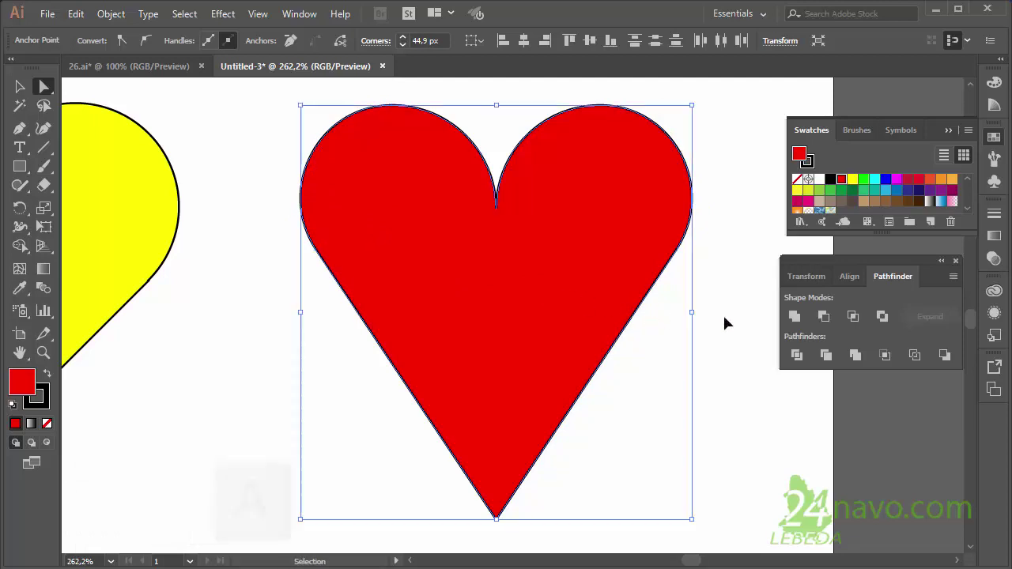
pyautogui.press('a')
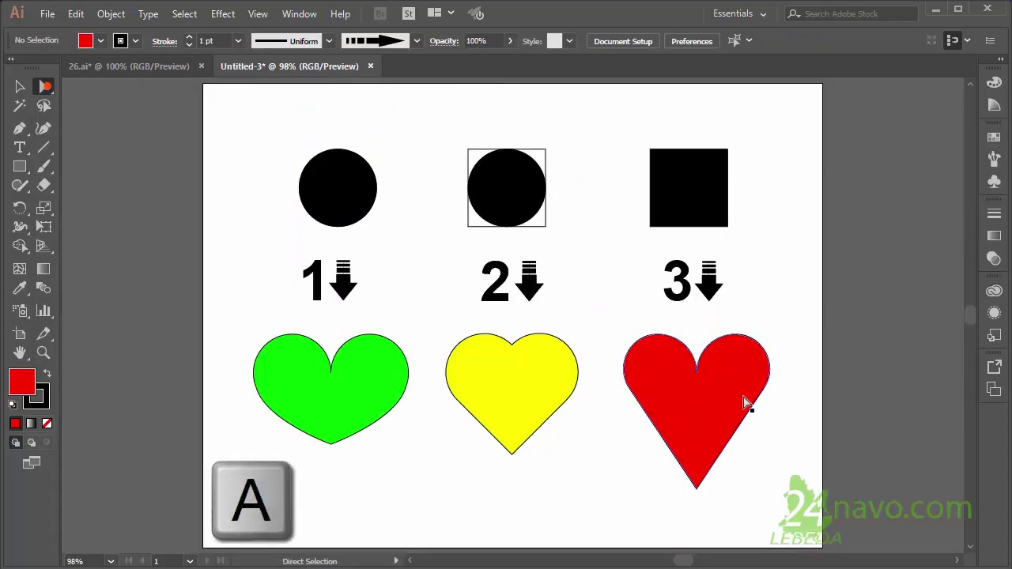
pyautogui.moveTo(726, 506); pyautogui.dragTo(645, 468)
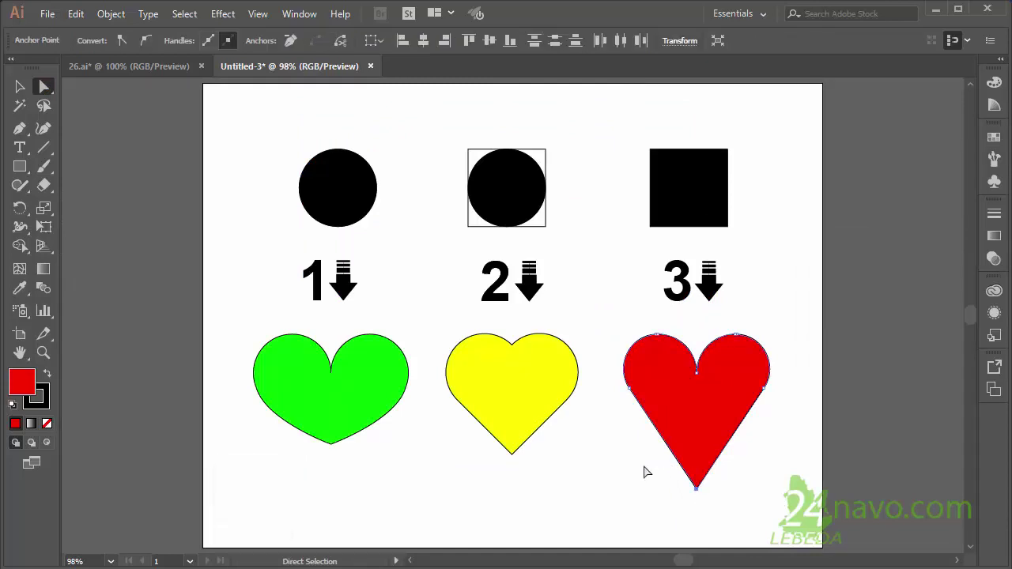
pyautogui.press('Up')
pyautogui.press('Up')
pyautogui.press('Up')
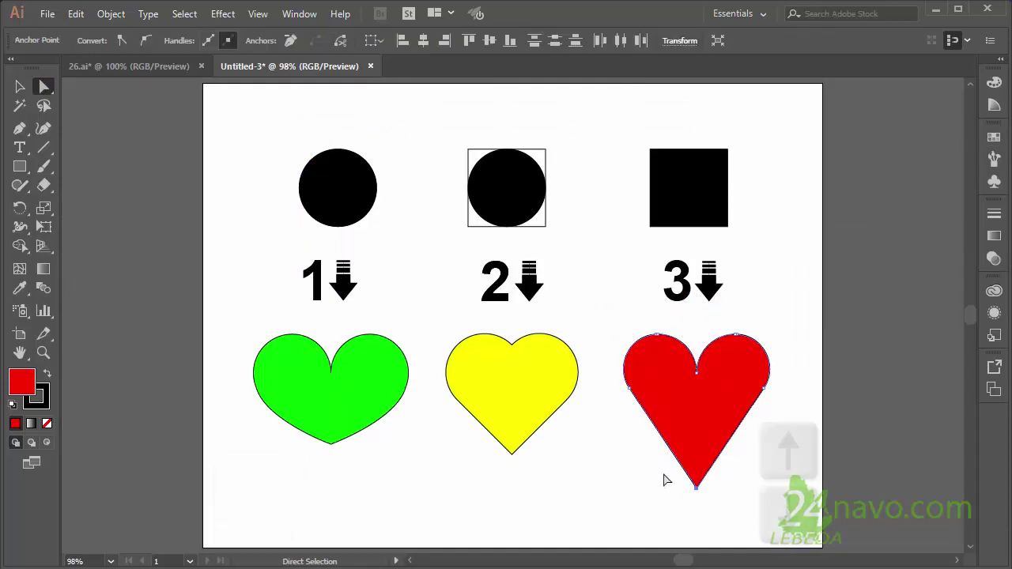
pyautogui.press('Up')
pyautogui.press('Up')
pyautogui.press('Up')
pyautogui.press('Up')
pyautogui.press('Up')
pyautogui.press('Up')
pyautogui.press('Up')
pyautogui.press('Up')
pyautogui.press('Up')
pyautogui.press('Up')
pyautogui.press('Up')
pyautogui.press('Up')
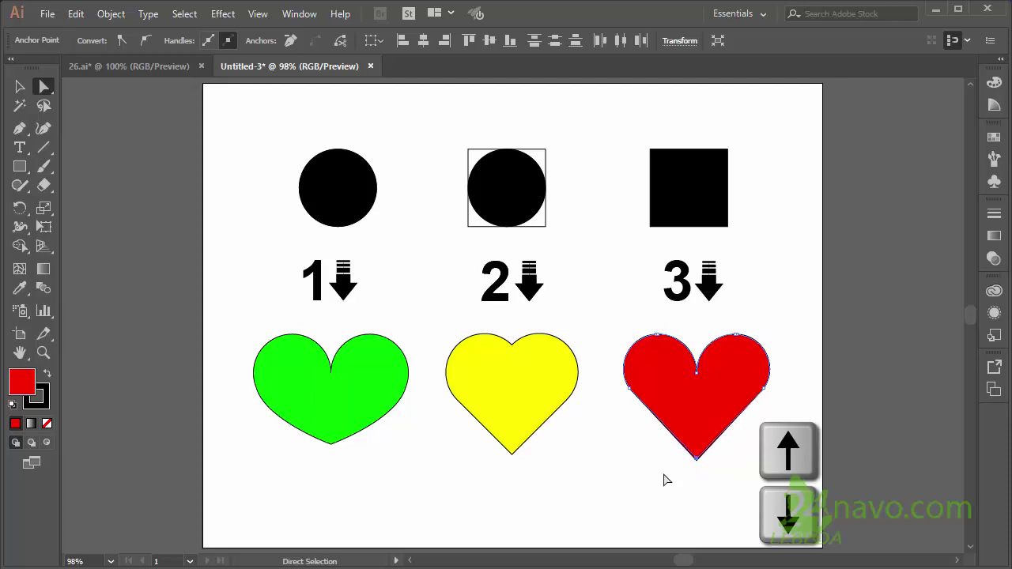
pyautogui.press('Up')
pyautogui.press('Up')
pyautogui.press('Up')
pyautogui.press('Down')
pyautogui.press('Down')
pyautogui.press('Down')
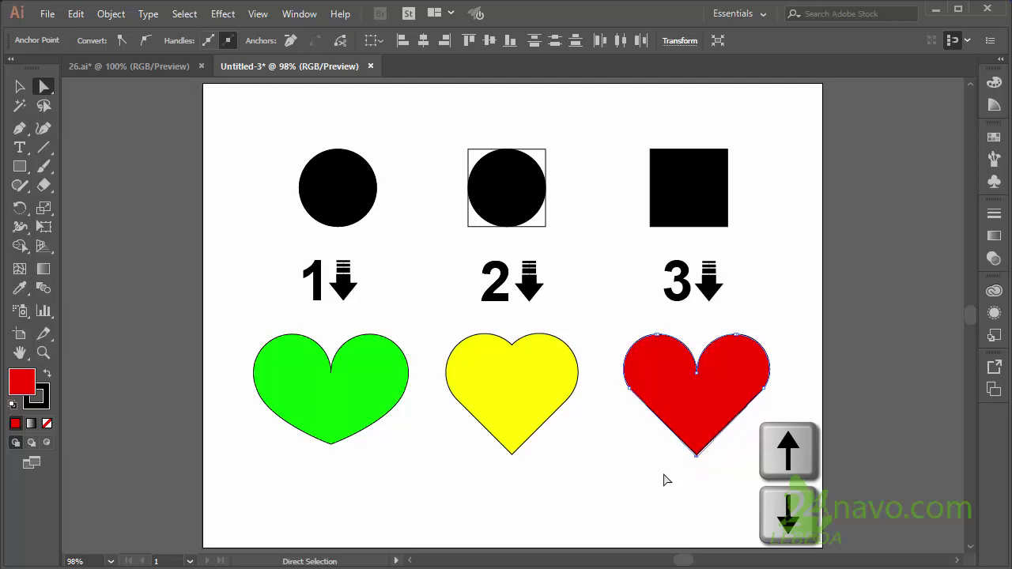
pyautogui.press('Down')
pyautogui.press('Down')
pyautogui.press('Down')
pyautogui.click(664, 479)
pyautogui.press('v')
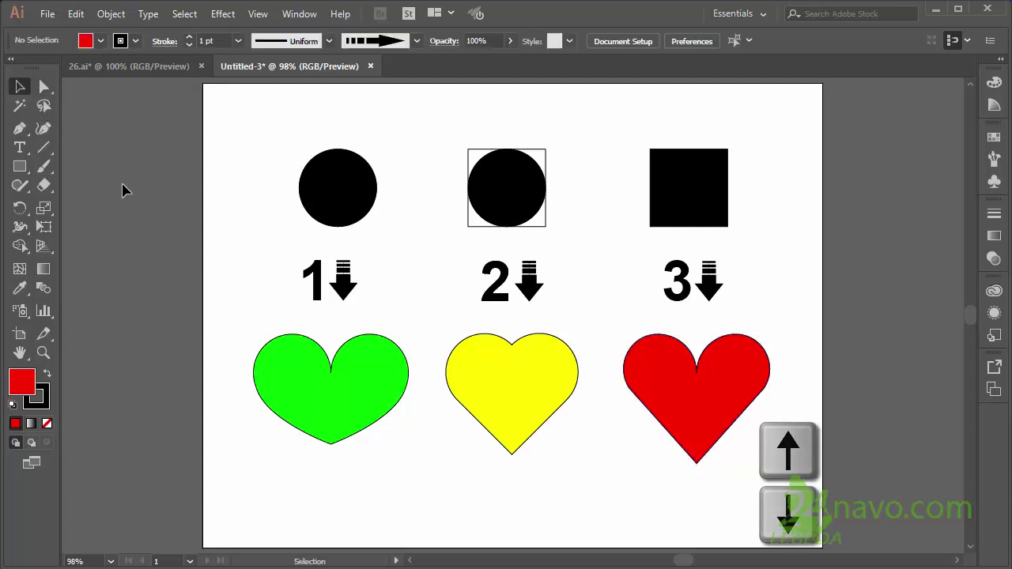
pyautogui.press('g')
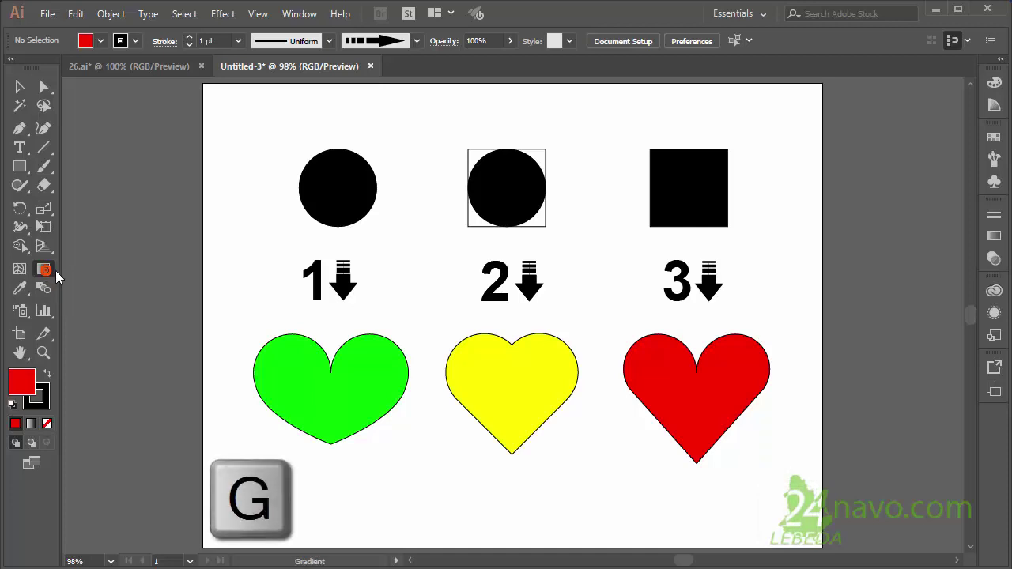
# - Give the green heart a radial gradient centred up-right with a crimson dark stop
pyautogui.click(277, 401)
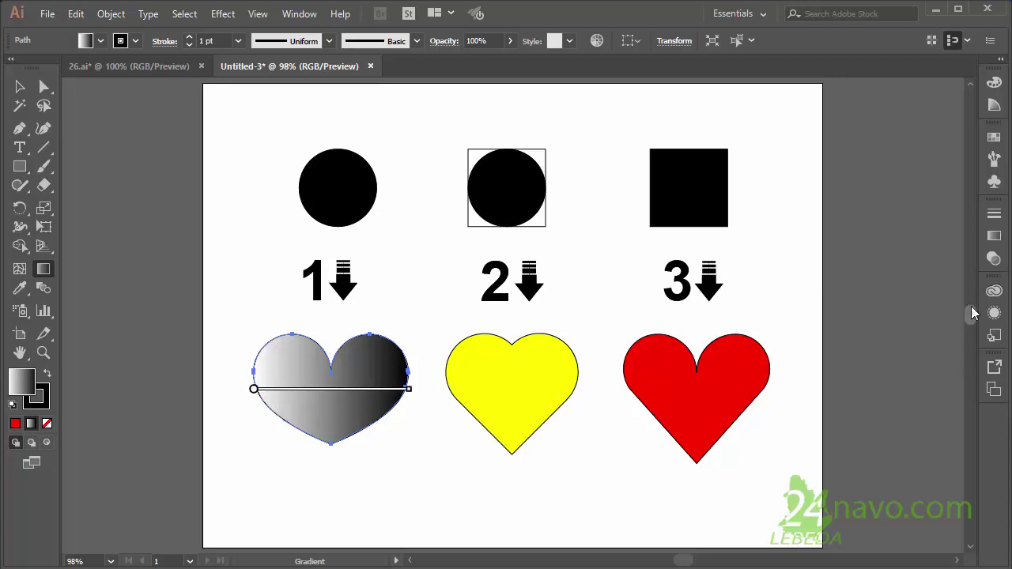
pyautogui.click(994, 236)
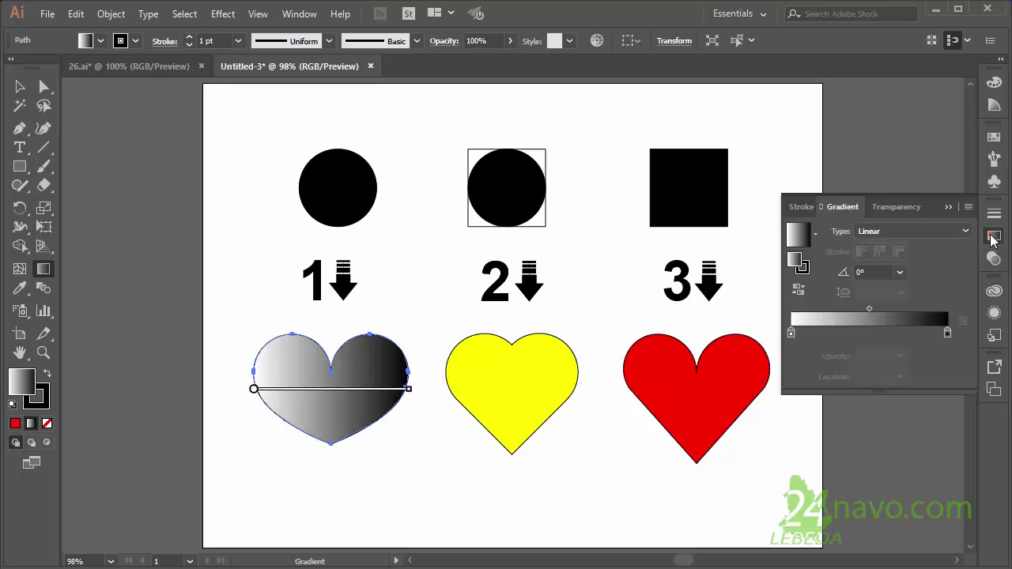
pyautogui.click(897, 230)
pyautogui.click(899, 262)
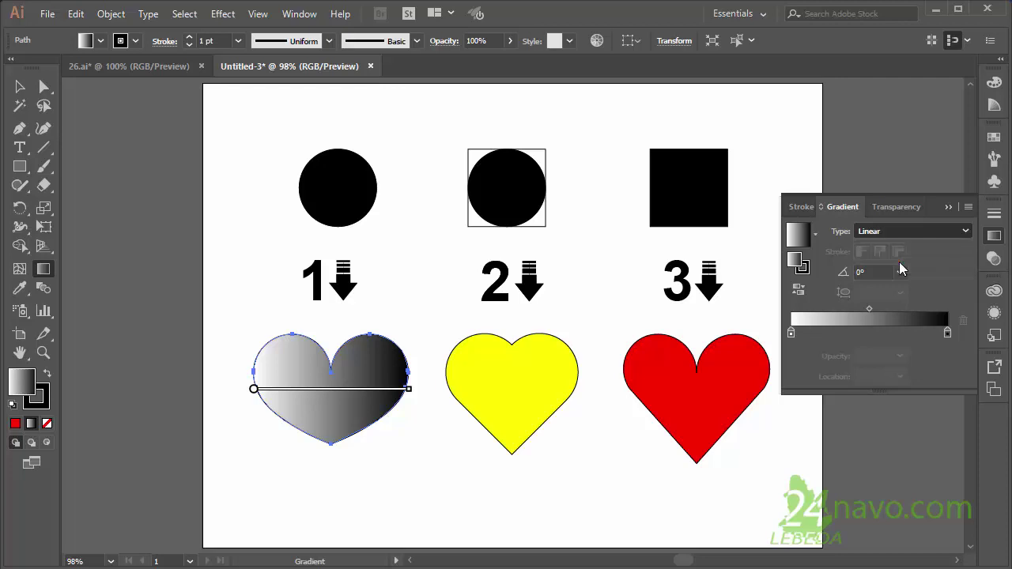
pyautogui.moveTo(329, 391)
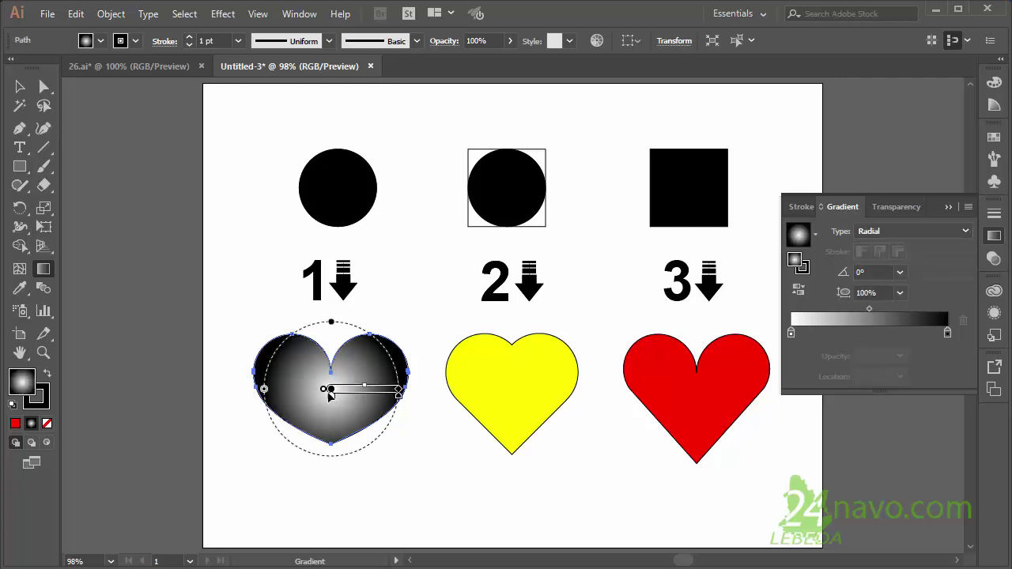
pyautogui.moveTo(330, 390); pyautogui.dragTo(362, 373)
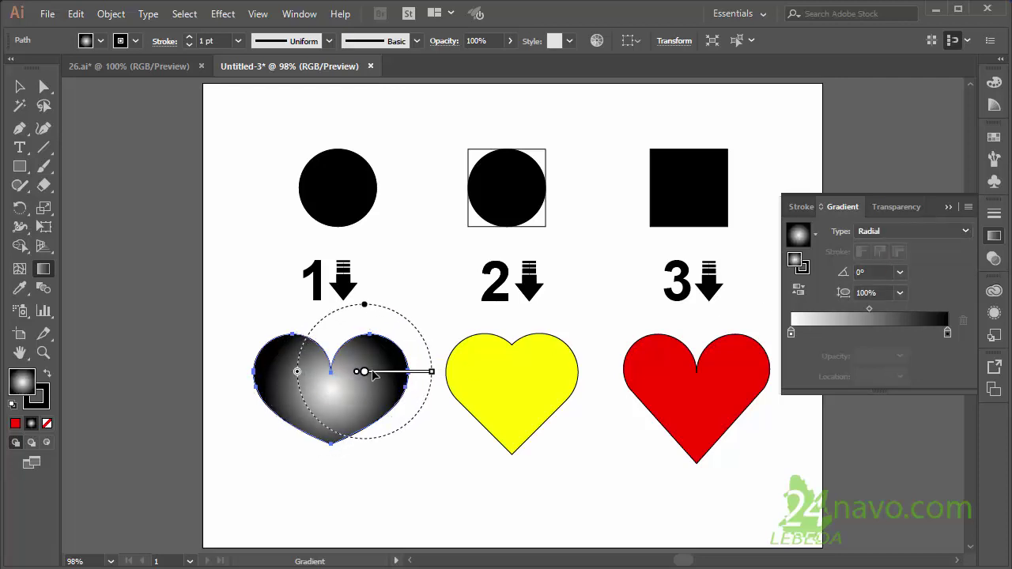
pyautogui.doubleClick(947, 333)
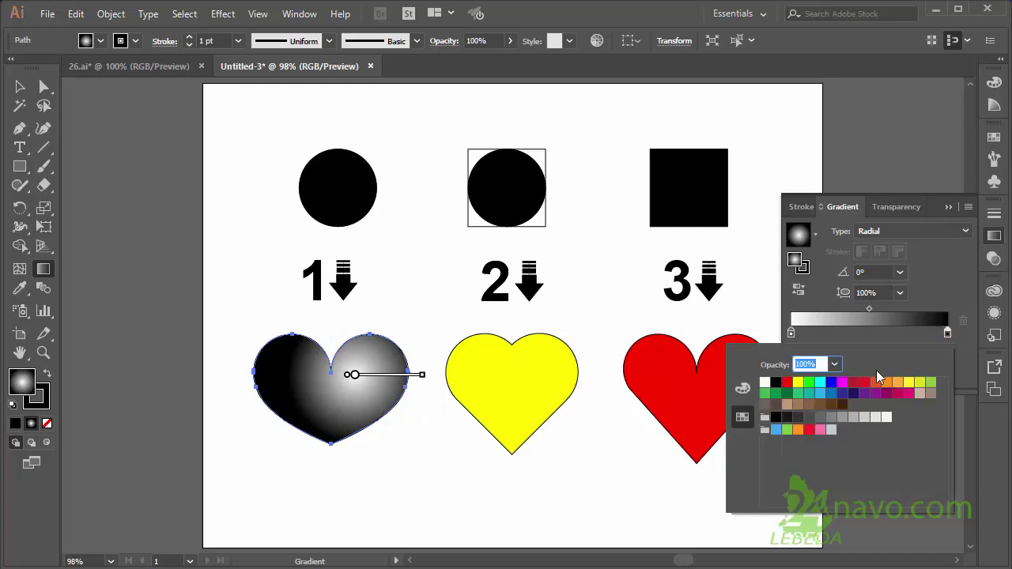
pyautogui.click(863, 383)
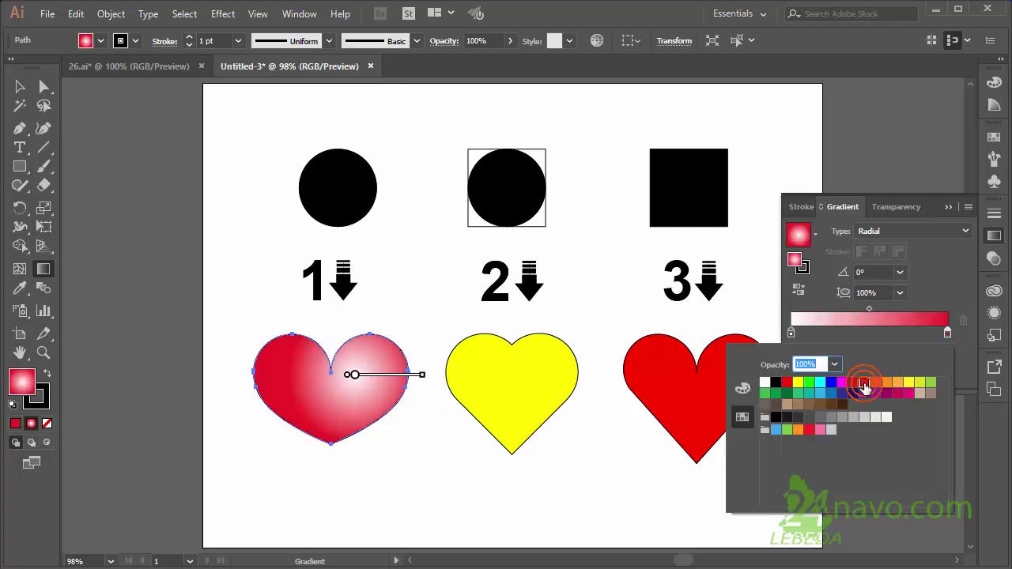
pyautogui.click(994, 234)
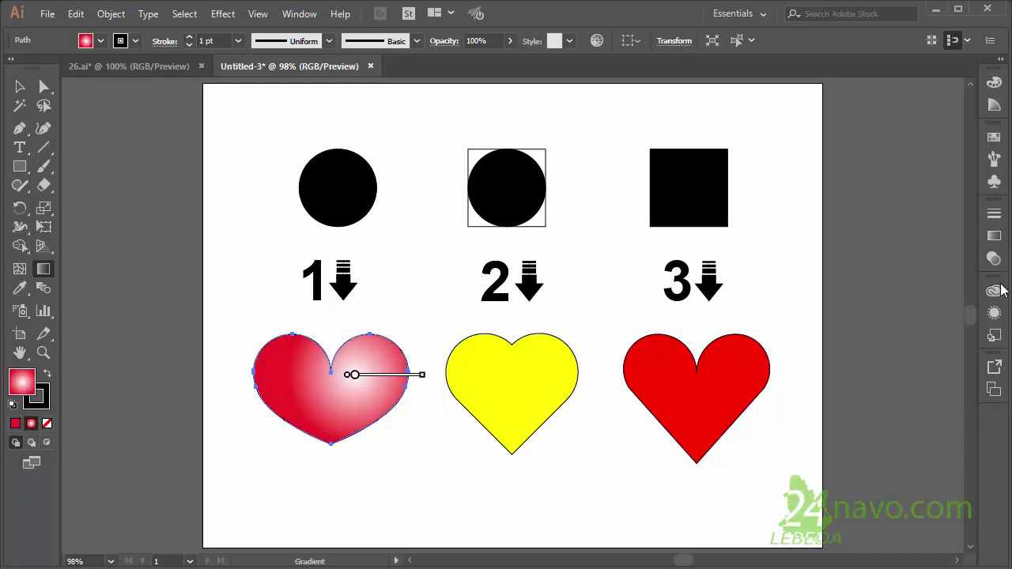
# - Save the heart's red-white radial gradient as a new graphic style
pyautogui.click(994, 313)
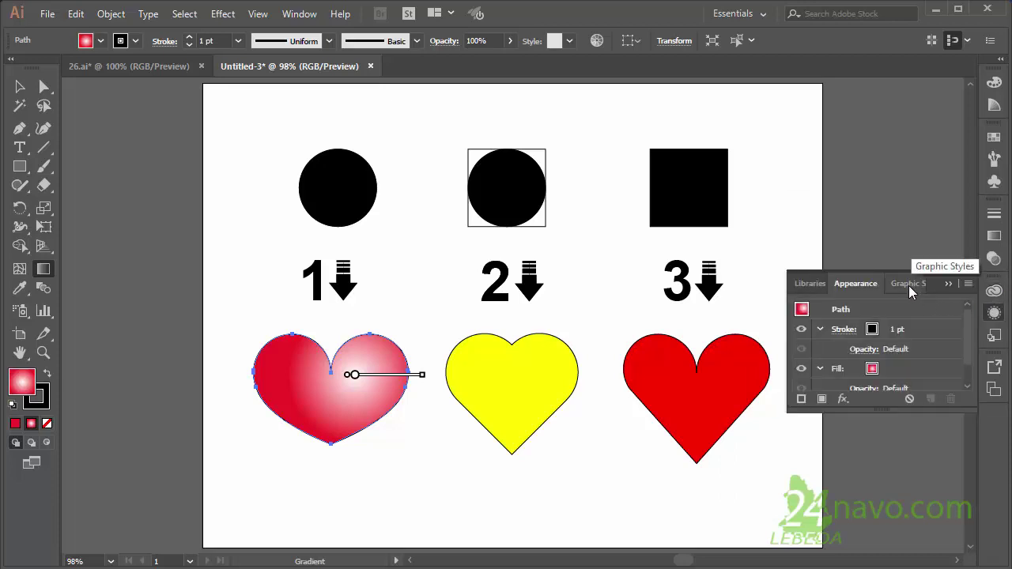
pyautogui.hotkey('shift', 'F5')
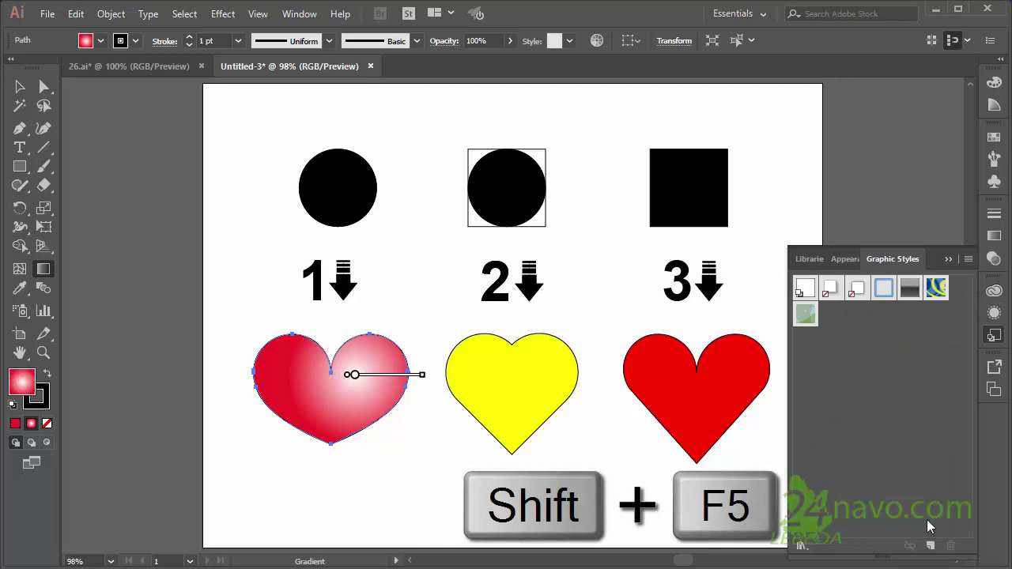
pyautogui.click(930, 545)
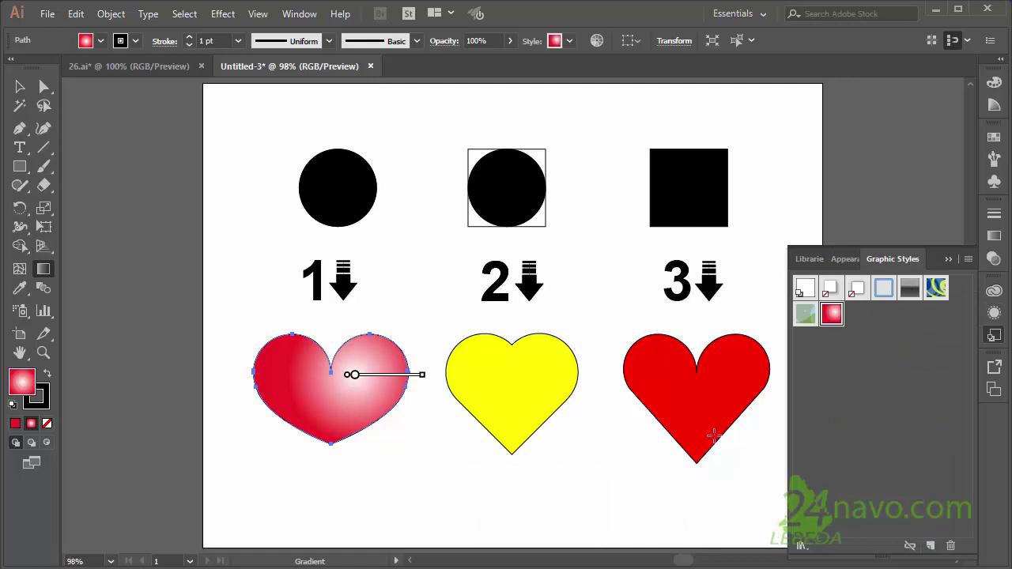
# - Apply the new gradient graphic style to the yellow heart and the red heart
pyautogui.click(19, 87)
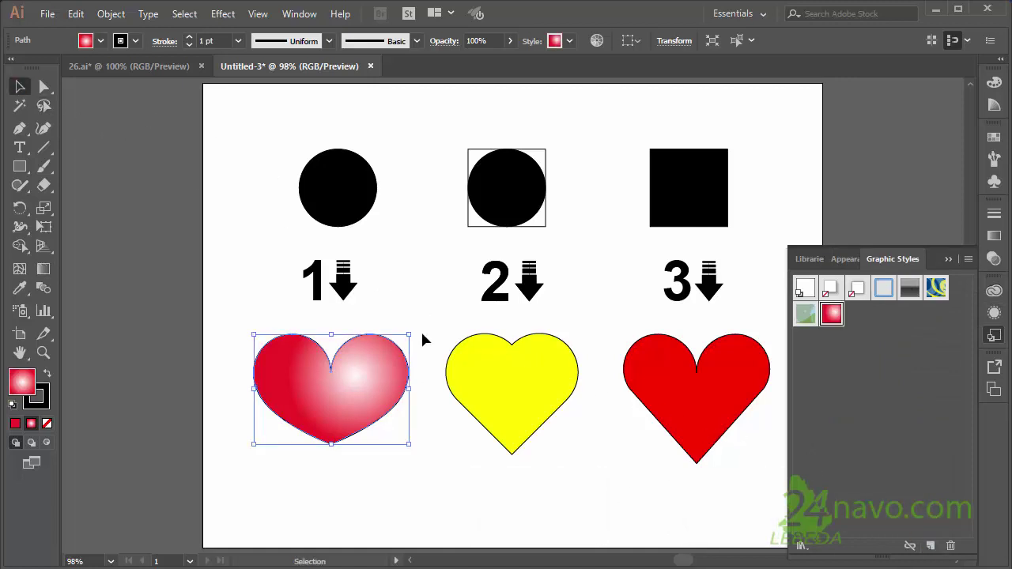
pyautogui.click(487, 370)
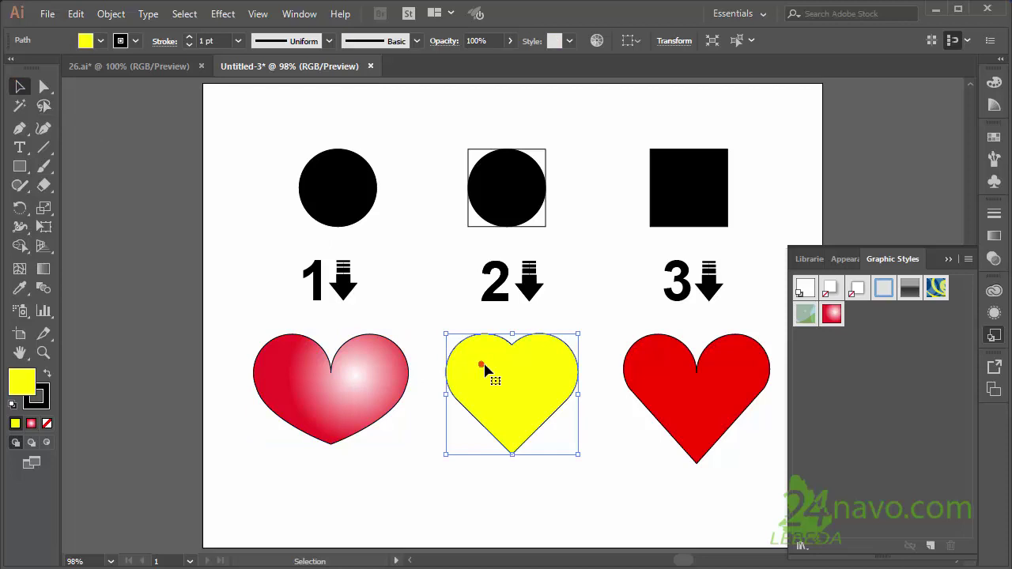
pyautogui.click(829, 322)
pyautogui.click(716, 358)
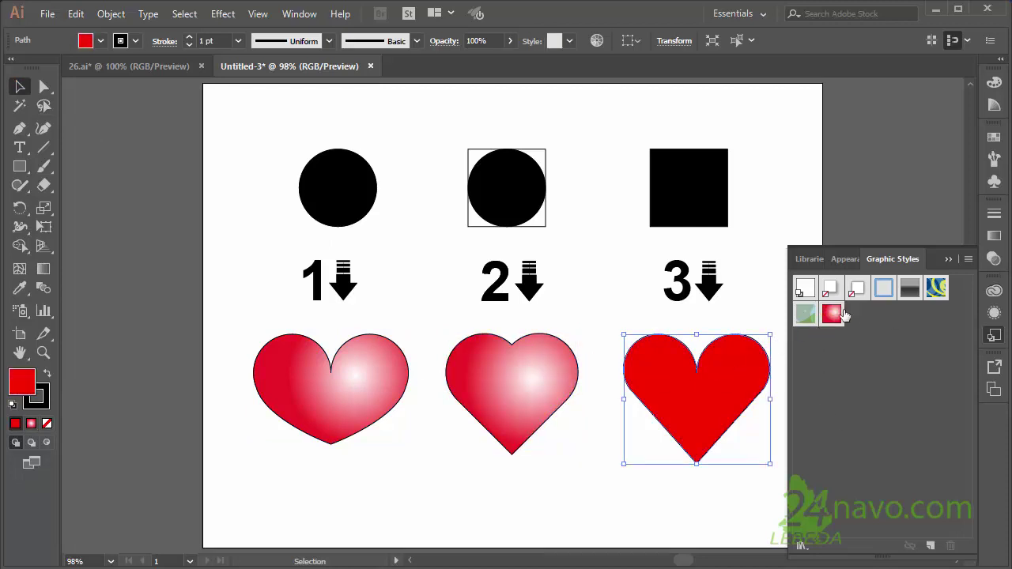
pyautogui.click(840, 314)
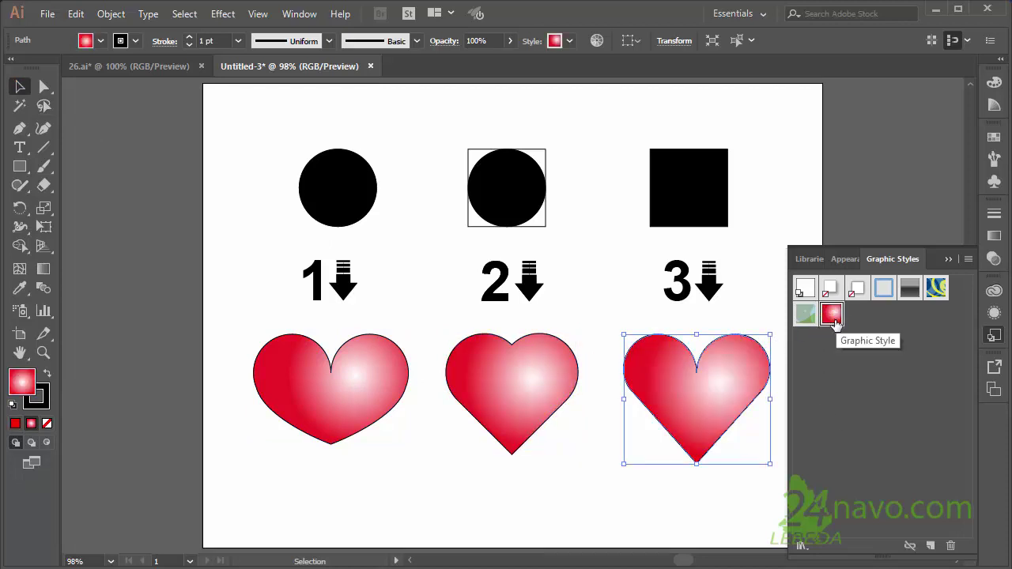
pyautogui.click(947, 258)
pyautogui.click(854, 294)
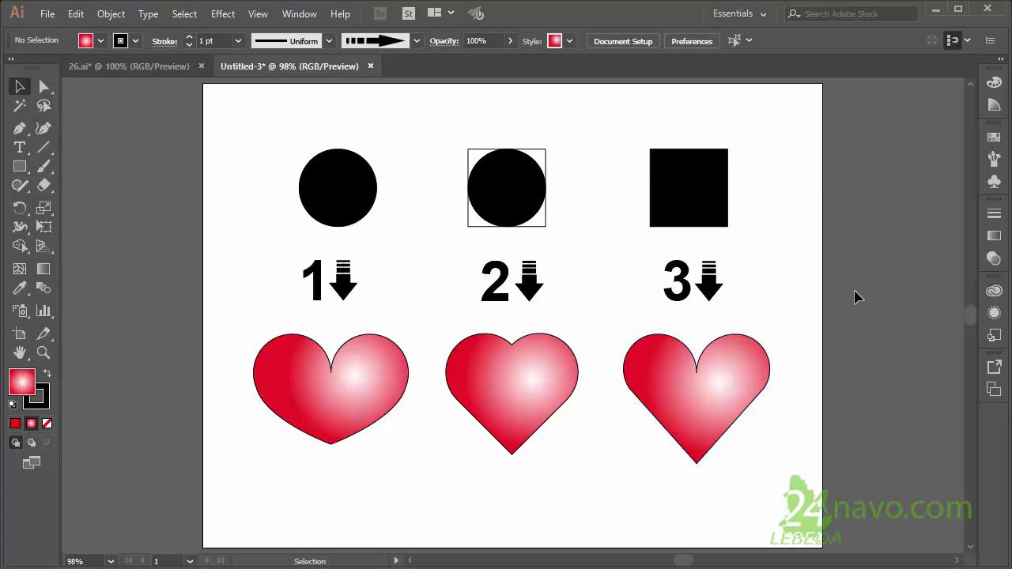